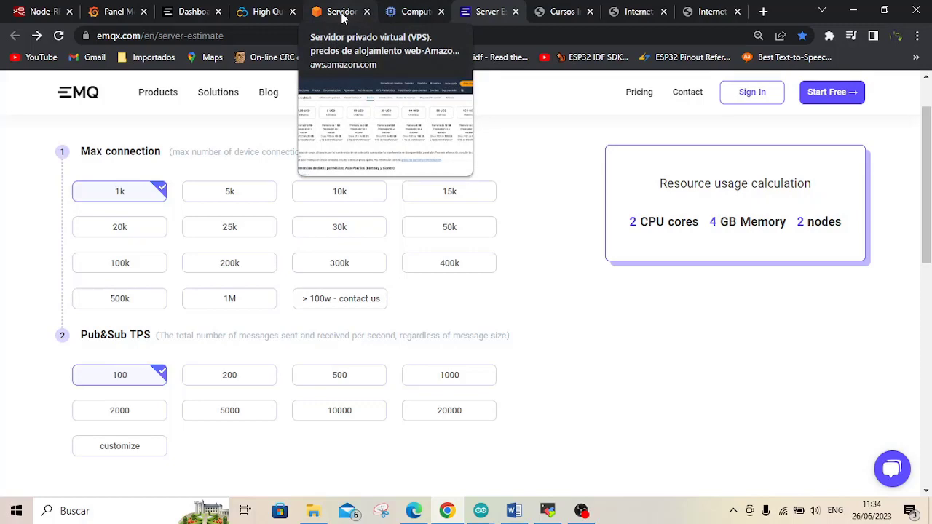
Review the VPS plans and prices on the Contabo, Amazon Lightsail and Google Cloud instance pages.
click(341, 15)
click(264, 15)
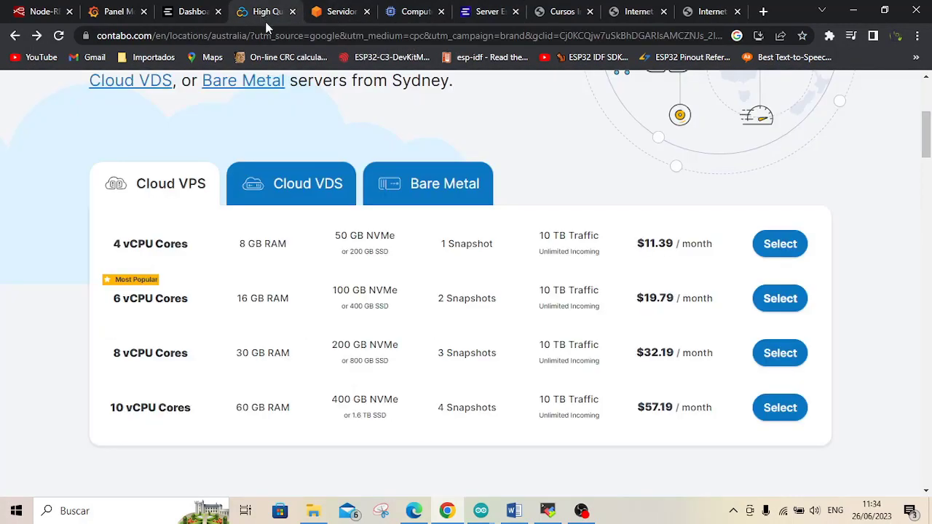
click(339, 12)
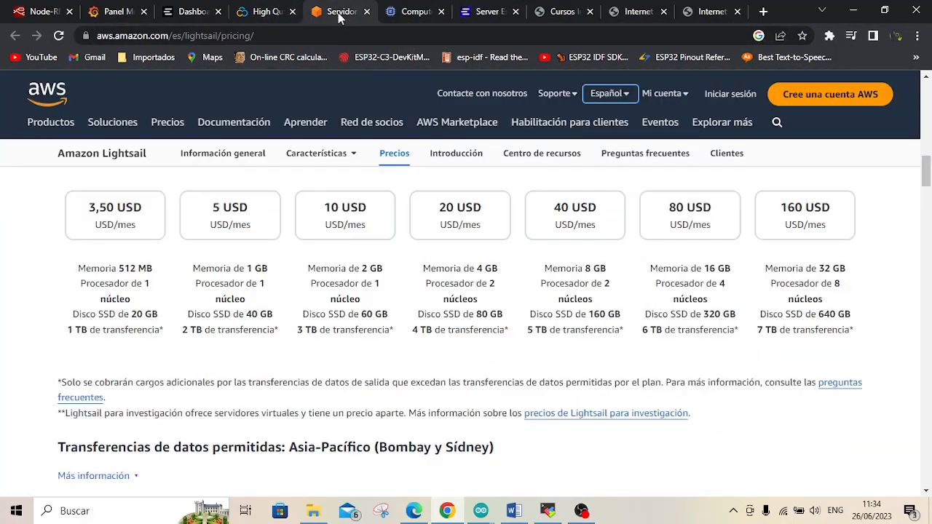
click(419, 14)
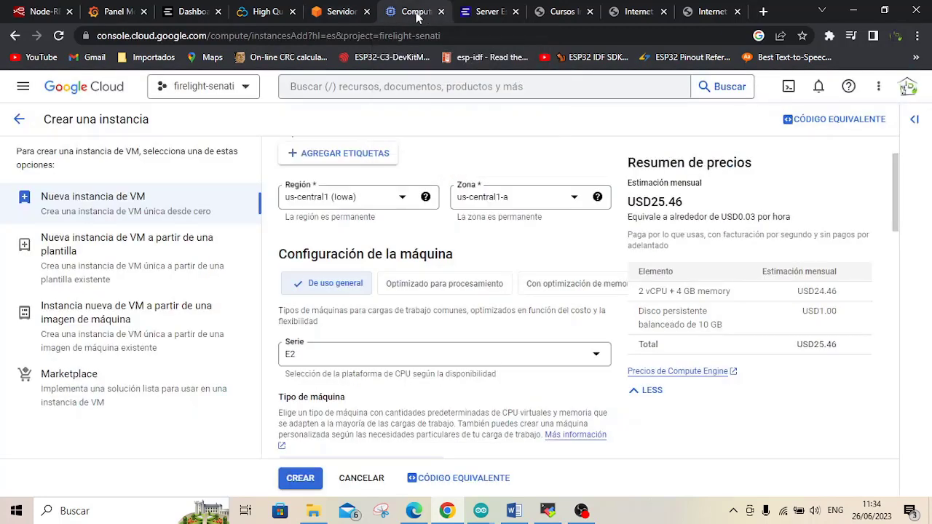
click(268, 15)
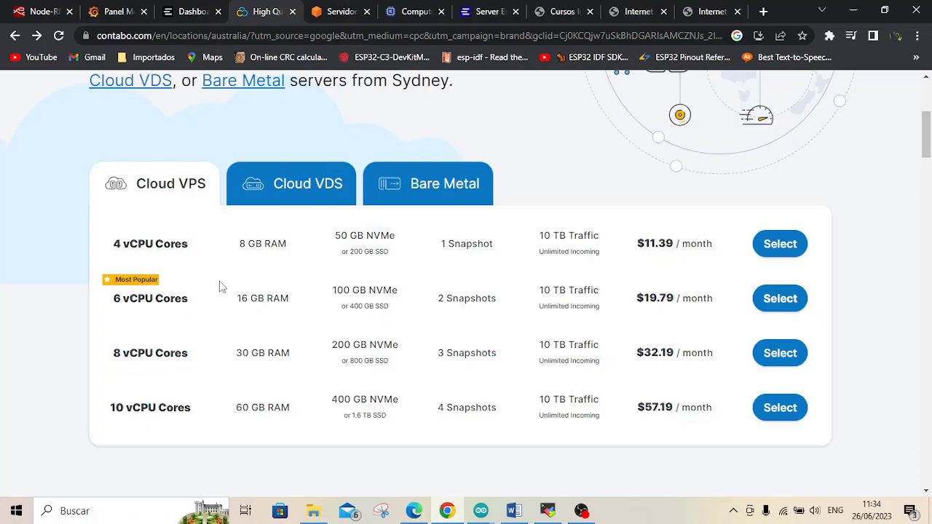
click(342, 12)
Switch to the EMQX server estimate page and examine its Pub&Sub TPS section.
click(468, 12)
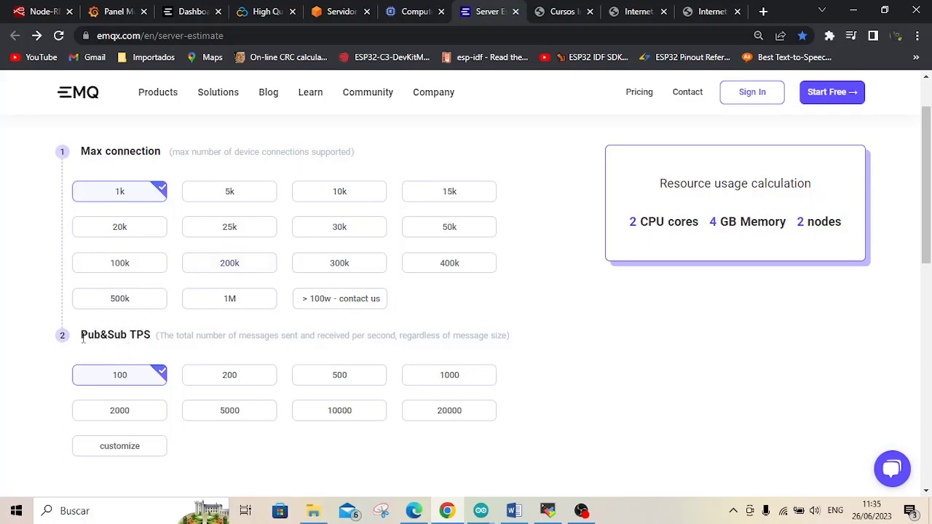
drag(82, 336, 138, 337)
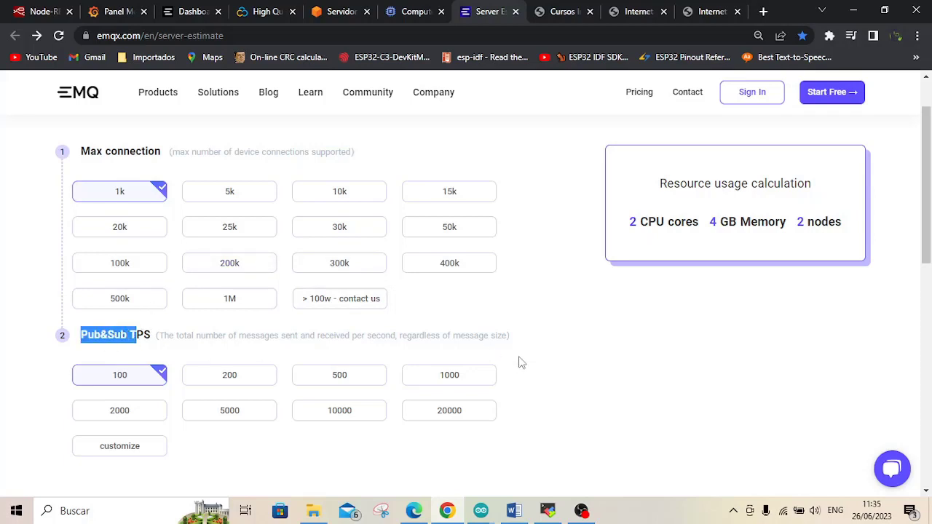
click(612, 375)
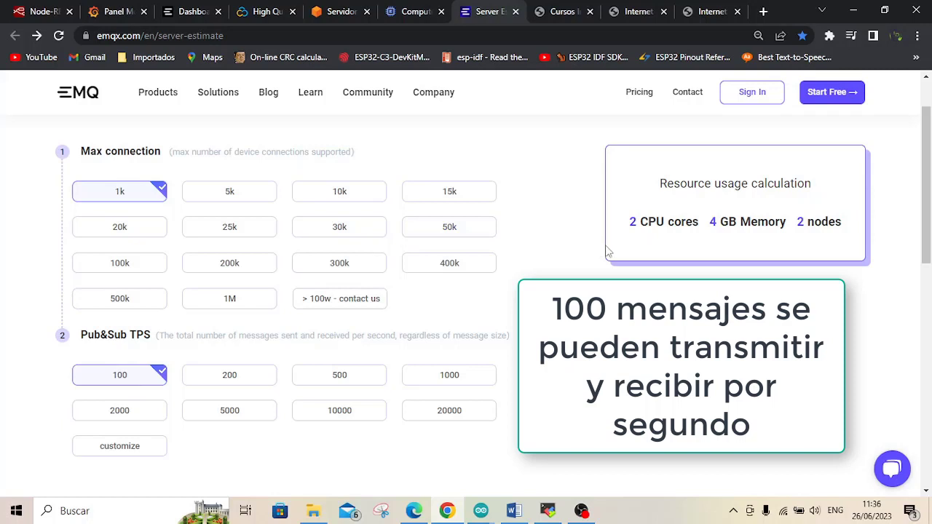
Examine the CPU cores, memory and nodes listed in the EMQX resource usage calculation.
drag(630, 226, 816, 228)
click(820, 250)
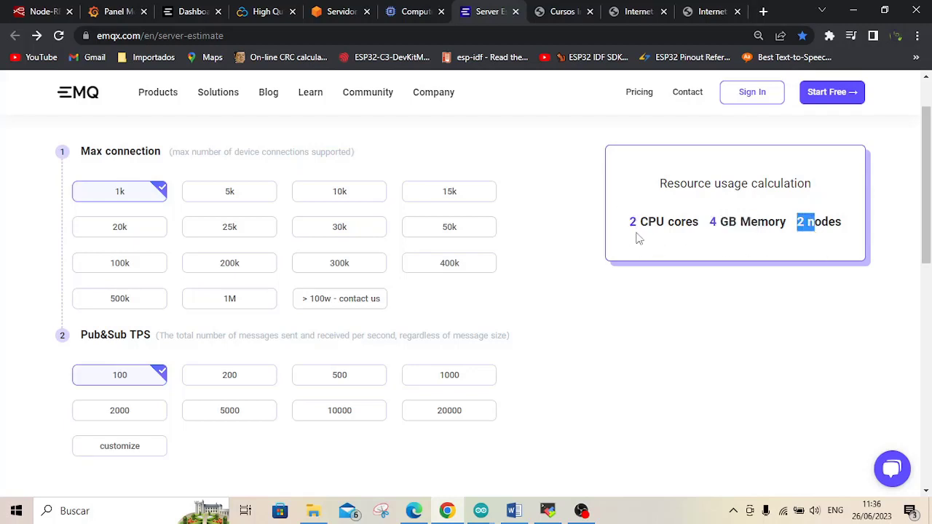
click(783, 239)
drag(632, 227, 737, 233)
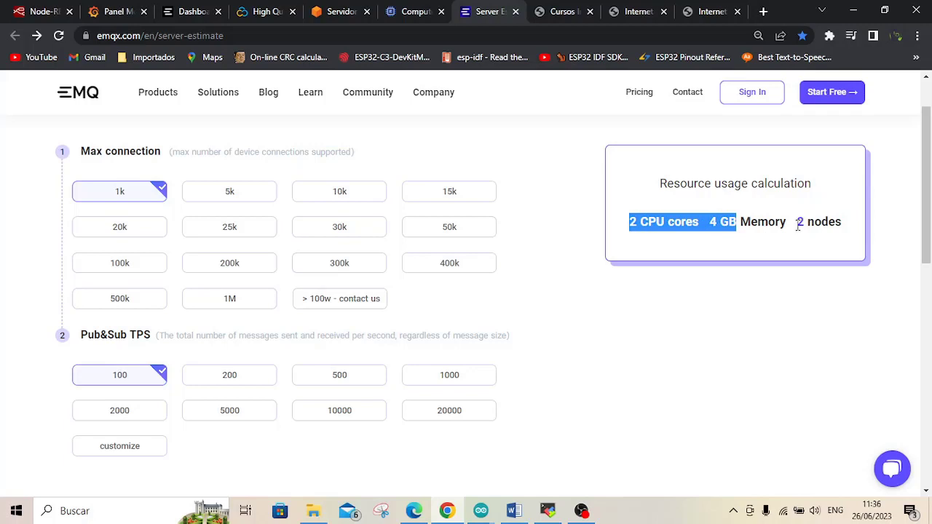
drag(799, 227, 847, 228)
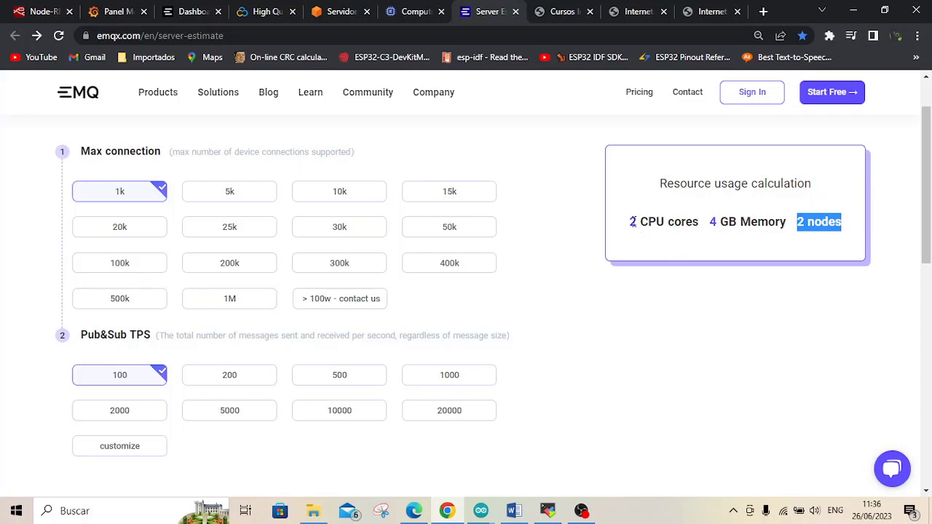
drag(630, 223, 769, 224)
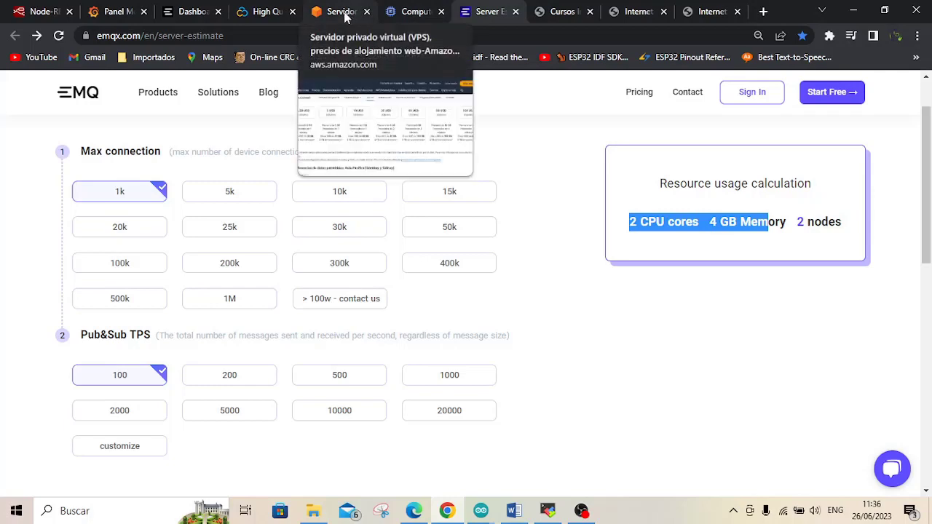
Switch to the Google Cloud instance creation page and check its machine type, disk size in the price summary and boot disk section.
click(415, 13)
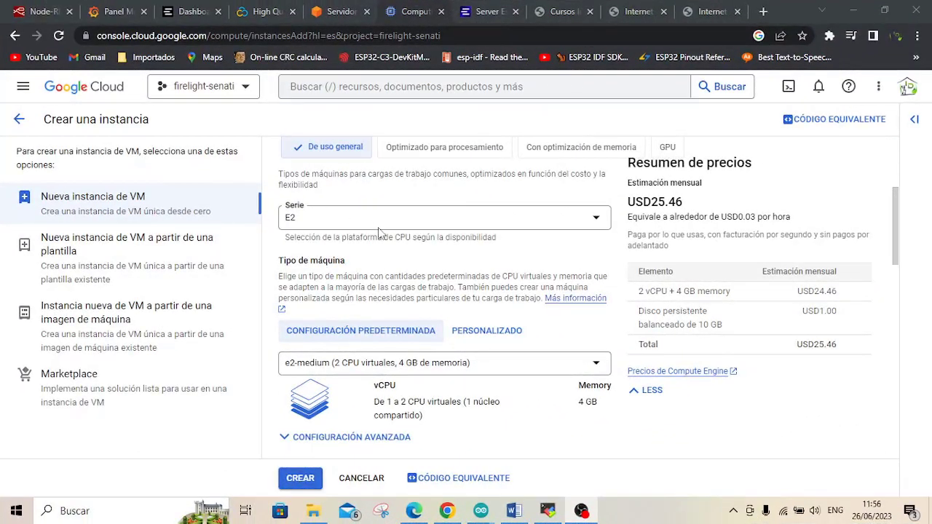
scroll(452, 260, down, 2)
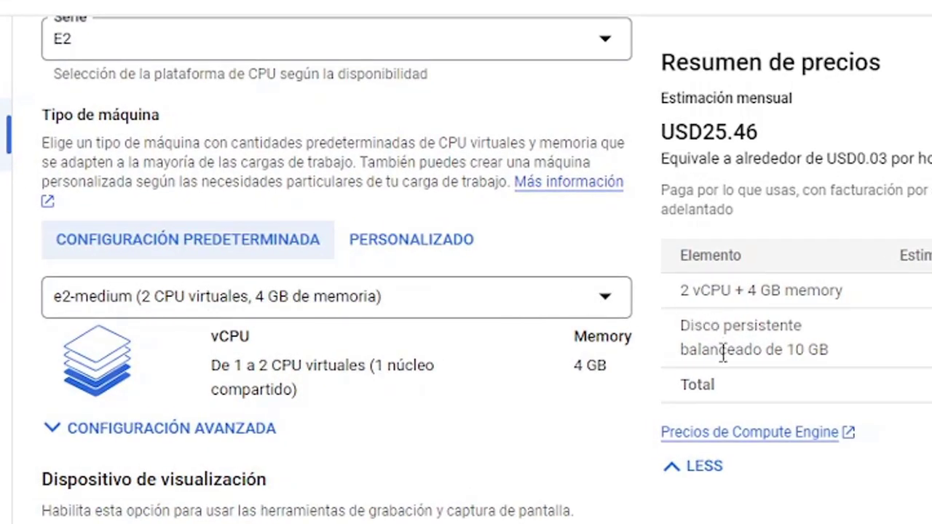
drag(787, 351, 818, 352)
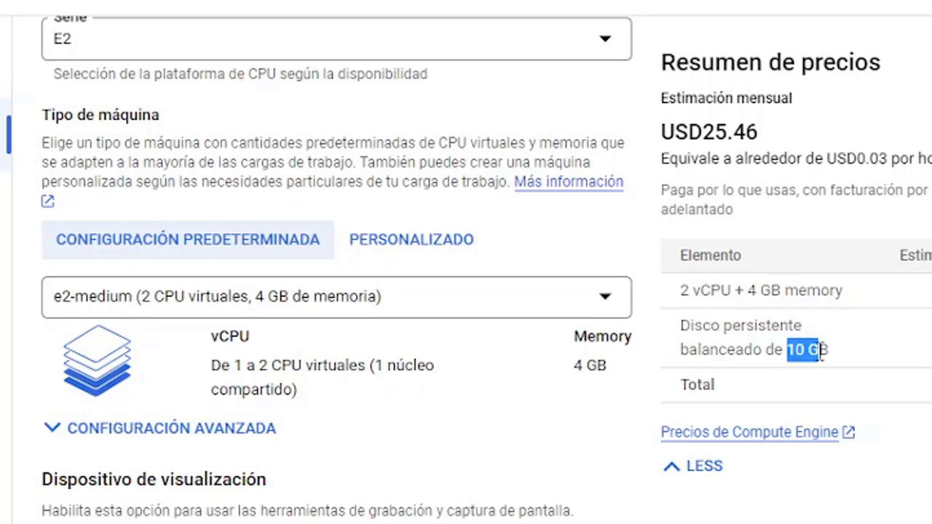
scroll(306, 324, down, 7)
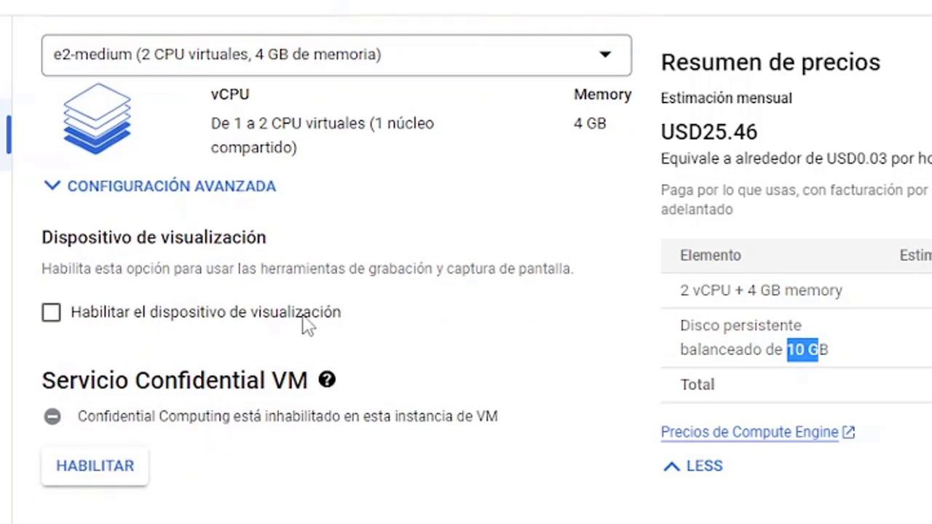
scroll(305, 324, down, 3)
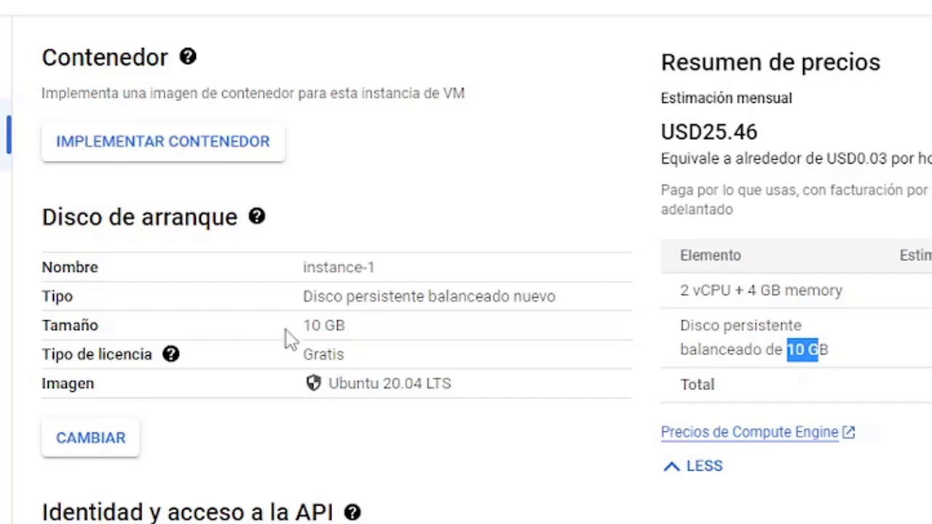
Change the instance's boot disk type to Disco SSD persistente with a size of 20 GB and apply it.
click(171, 355)
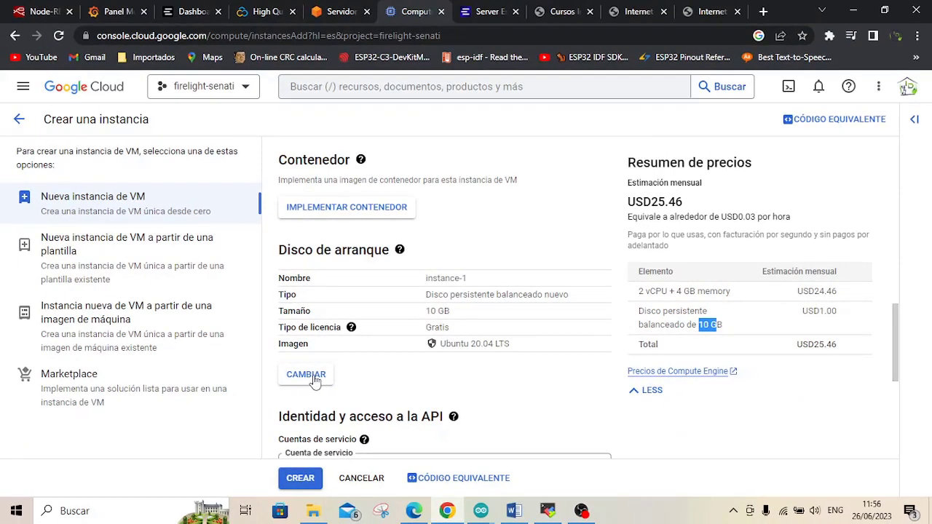
click(258, 388)
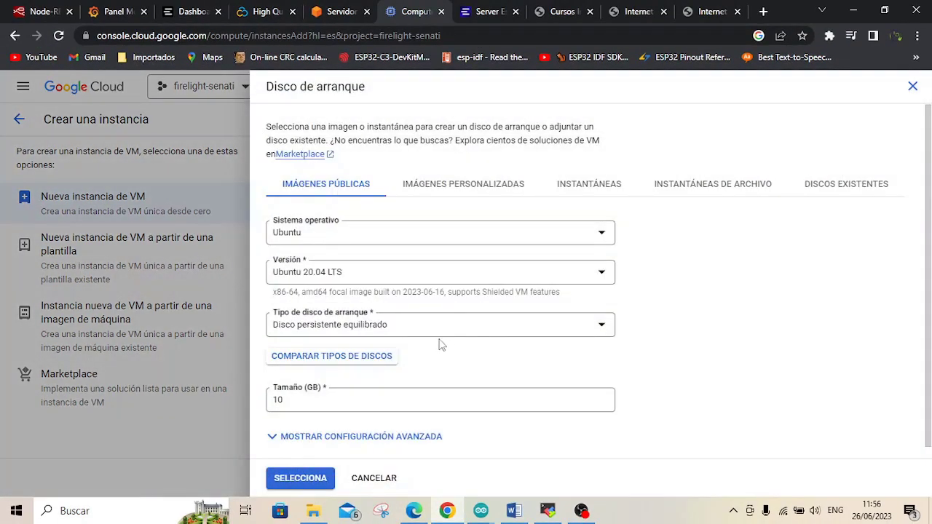
click(603, 331)
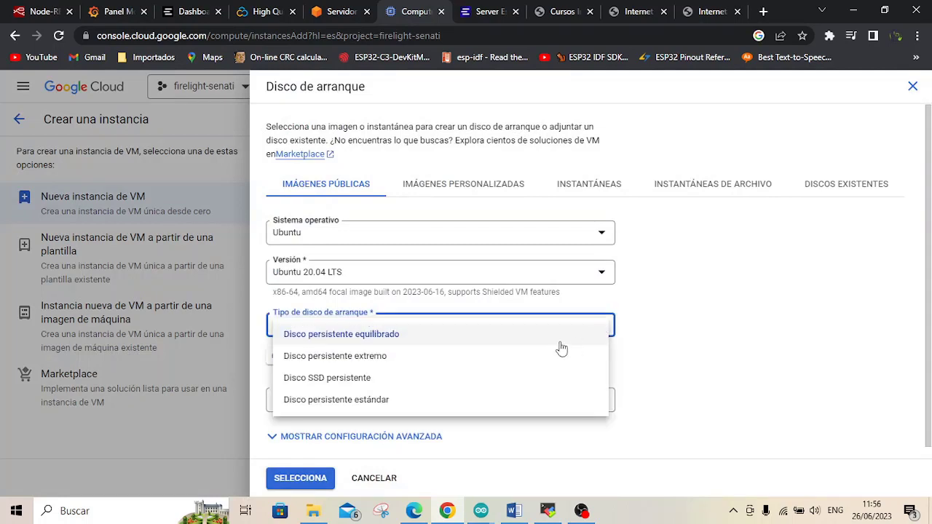
click(347, 384)
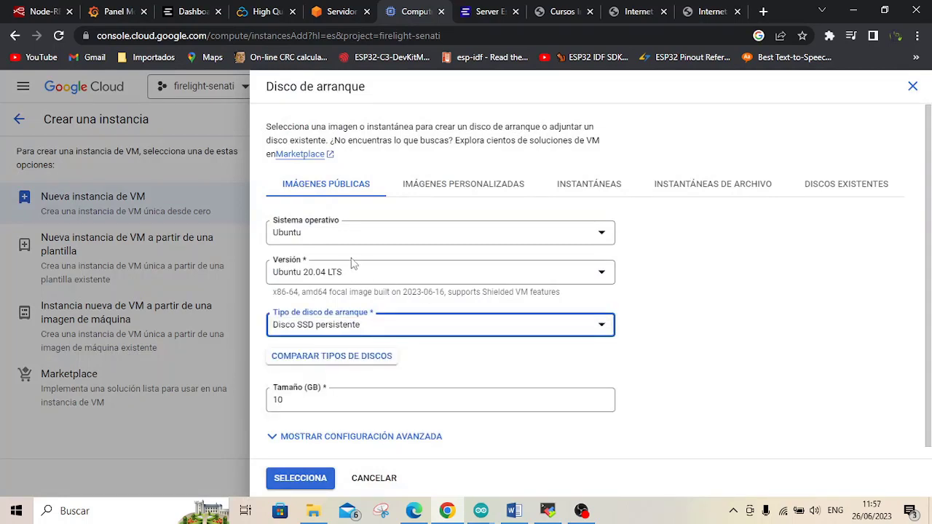
click(286, 401)
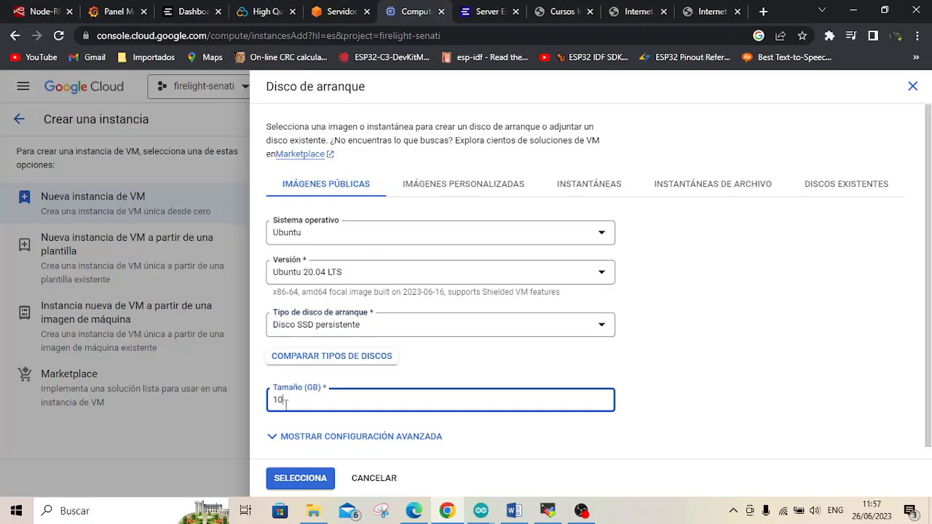
drag(278, 400, 269, 408)
text(2)
click(300, 479)
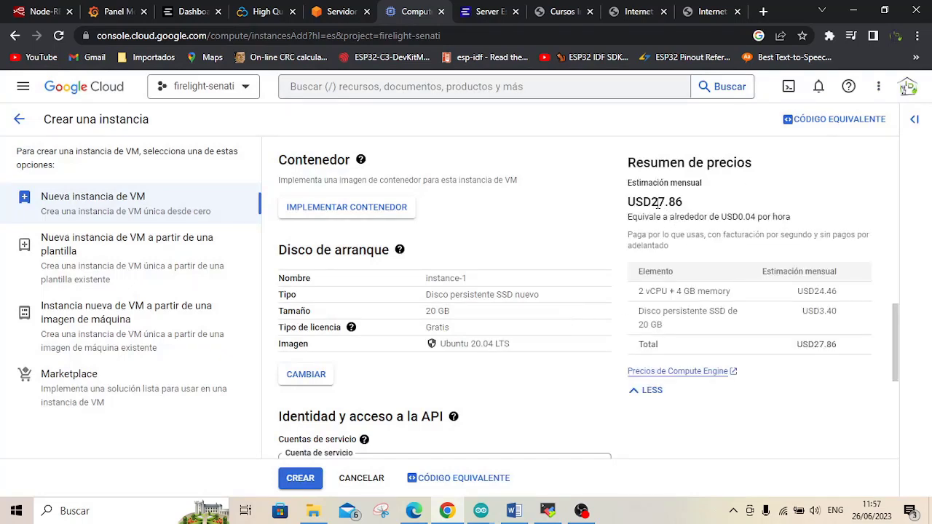
Check the Google Cloud instance's estimated monthly price against the resources listed in the EMQX server estimate.
drag(653, 202, 680, 203)
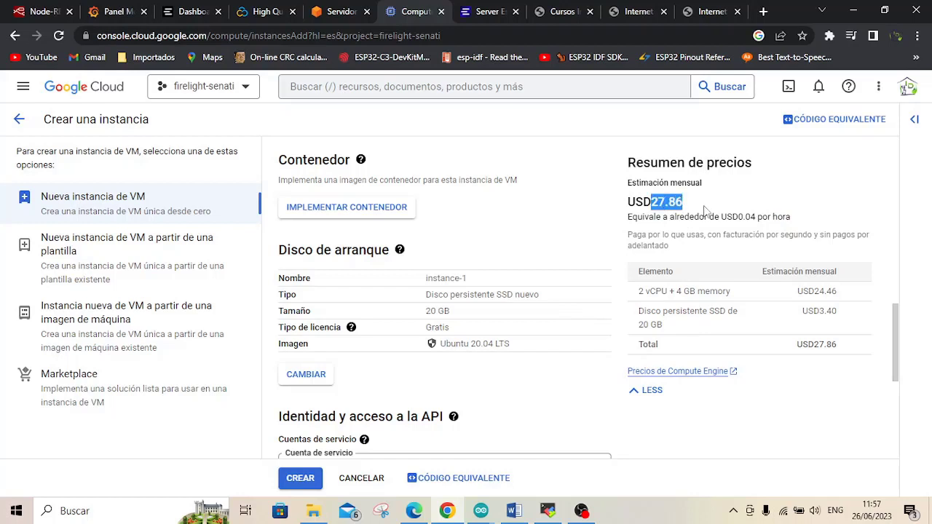
click(702, 211)
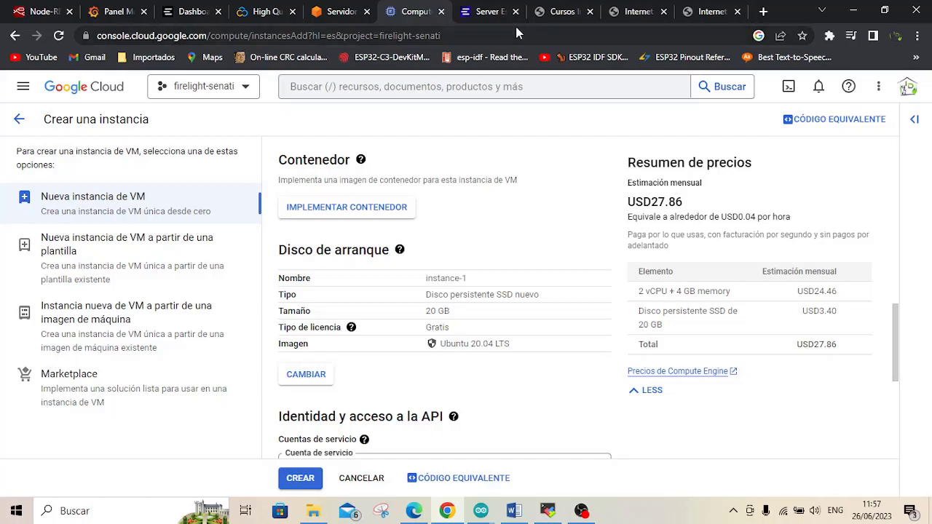
click(486, 12)
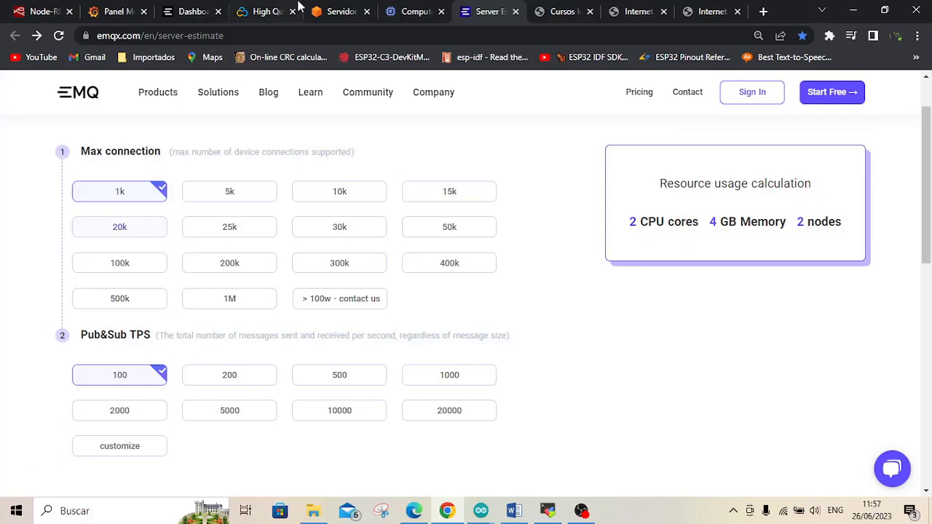
click(416, 12)
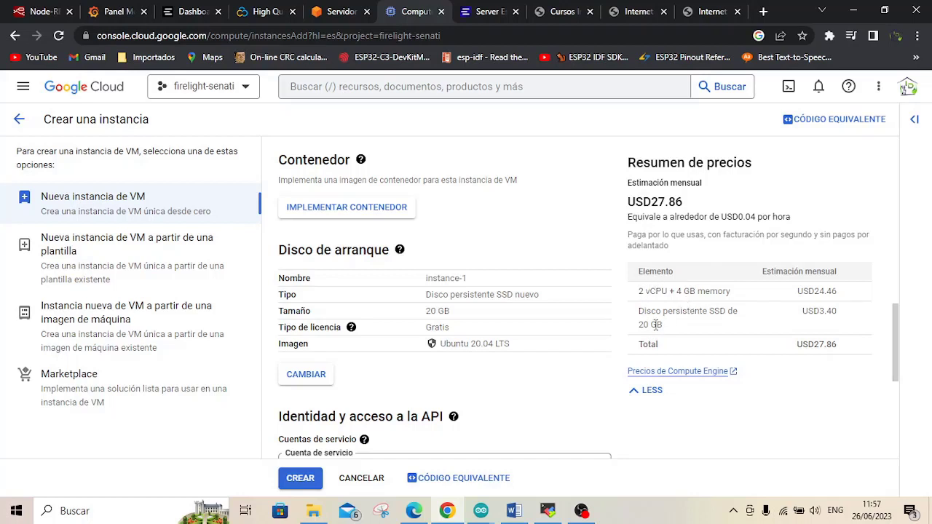
Switch to Amazon Lightsail pricing and examine the memory, processor, disk and monthly cost of the 20 USD plan.
click(341, 16)
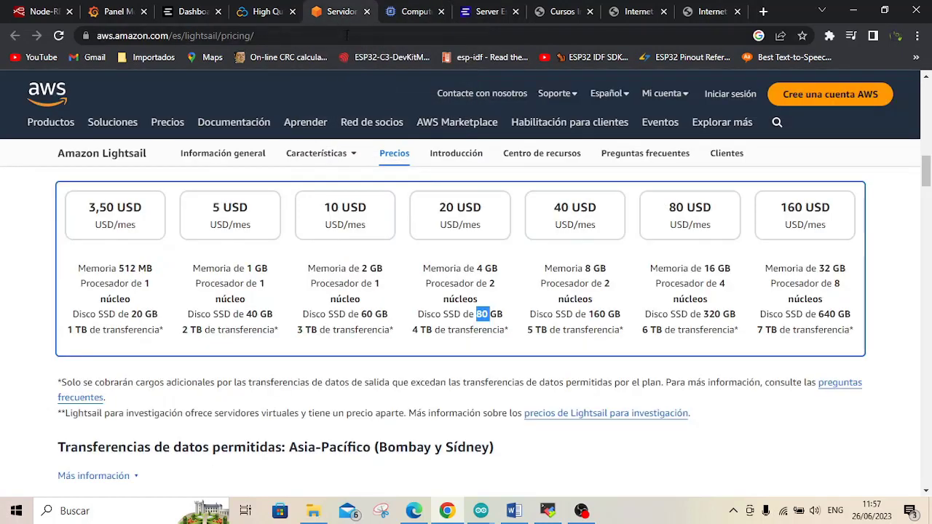
click(448, 295)
drag(477, 271, 500, 311)
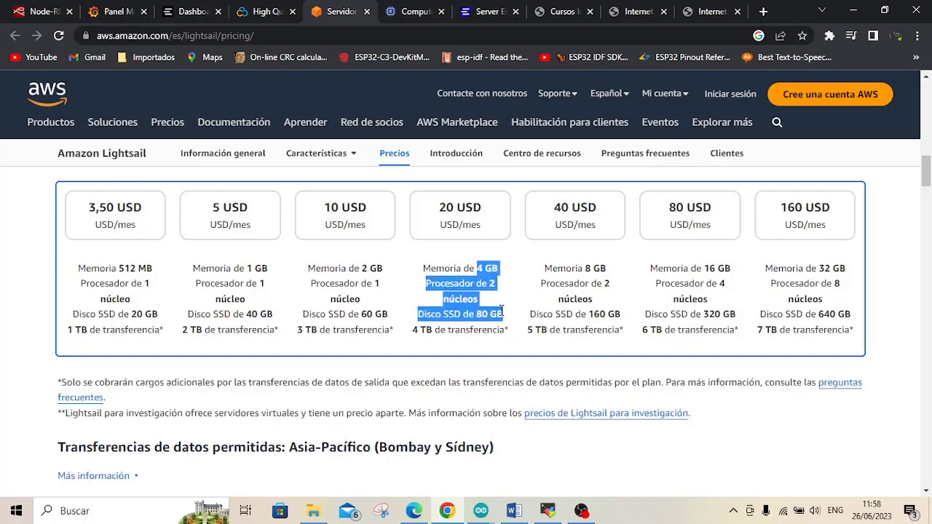
click(455, 209)
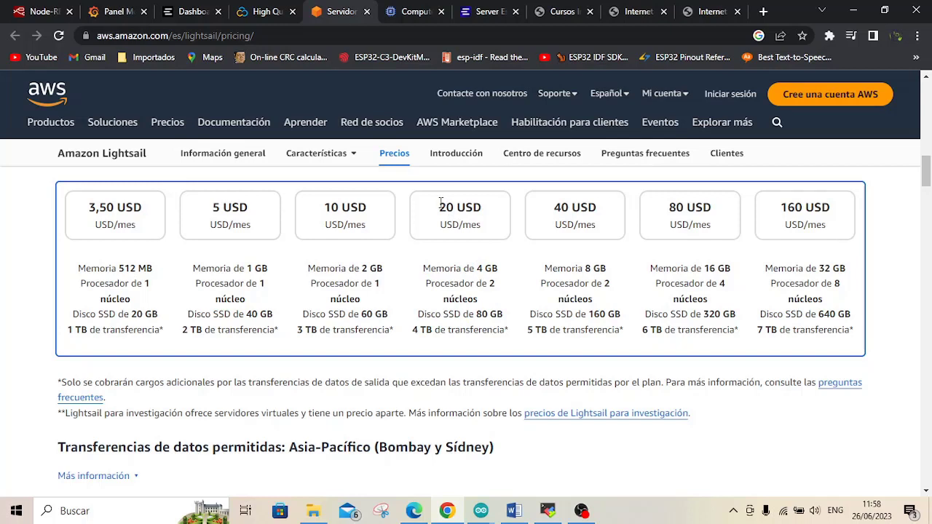
drag(440, 207, 479, 224)
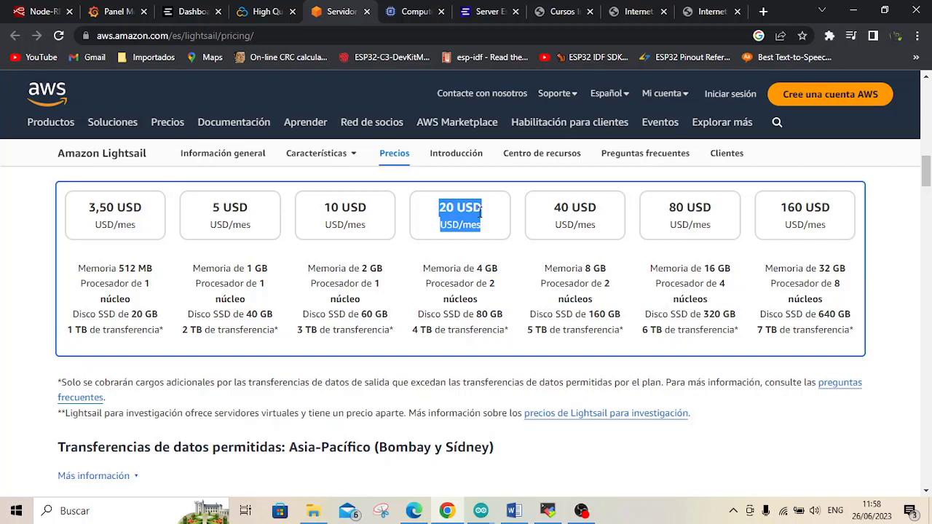
click(450, 222)
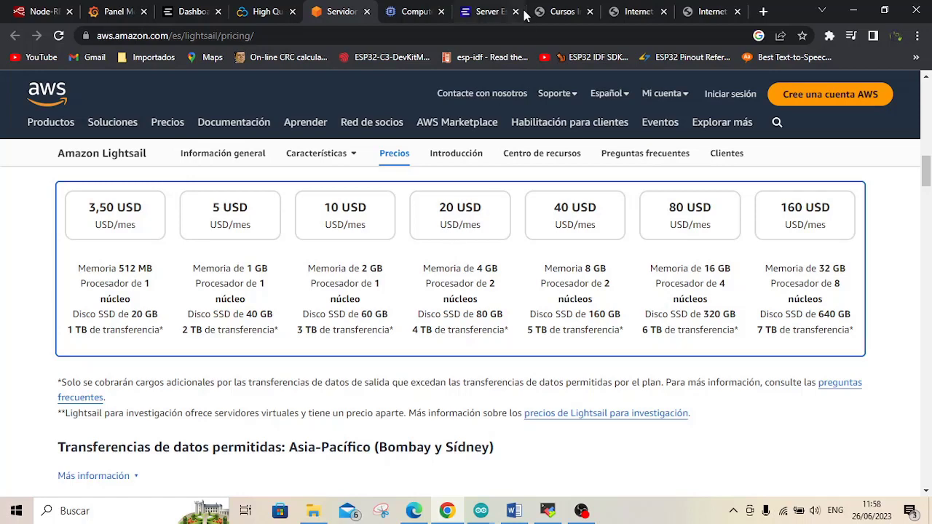
Compare the EMQX server estimate with the Google Cloud price summary and the Amazon Lightsail plans once more.
click(486, 13)
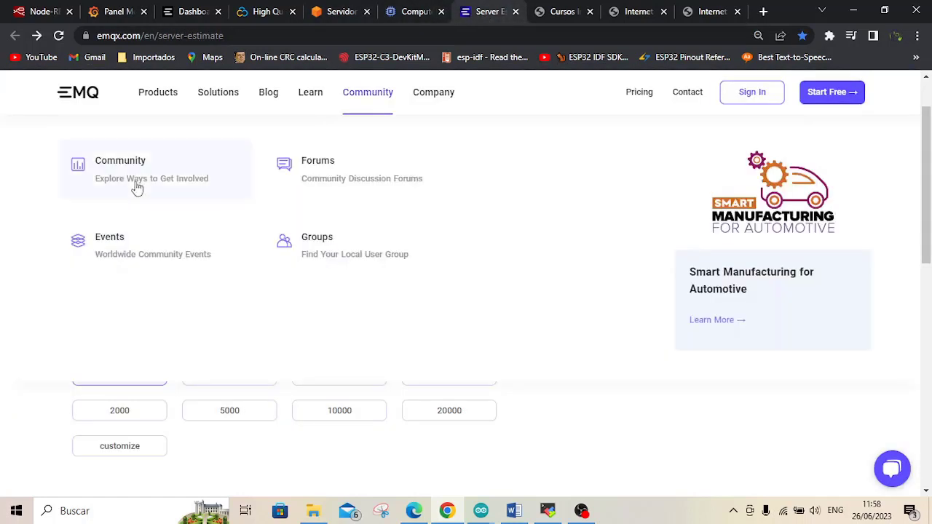
click(408, 13)
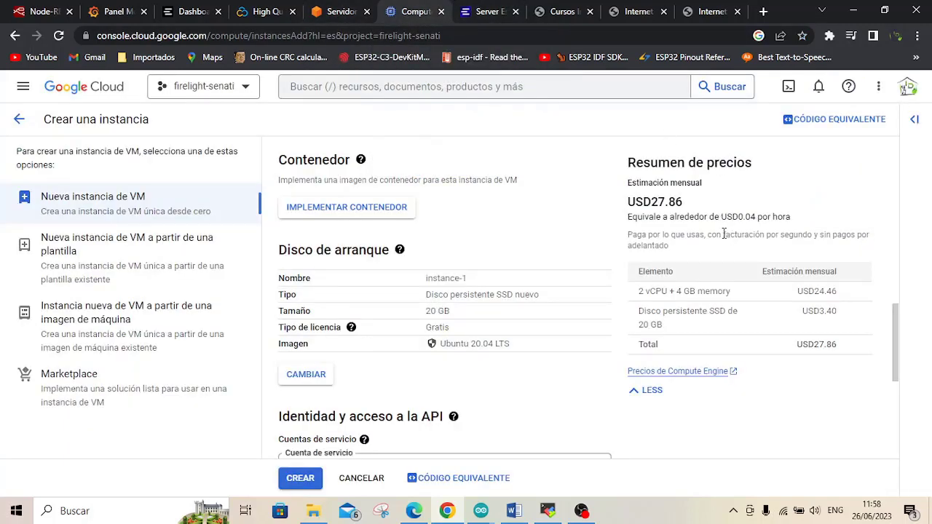
click(360, 16)
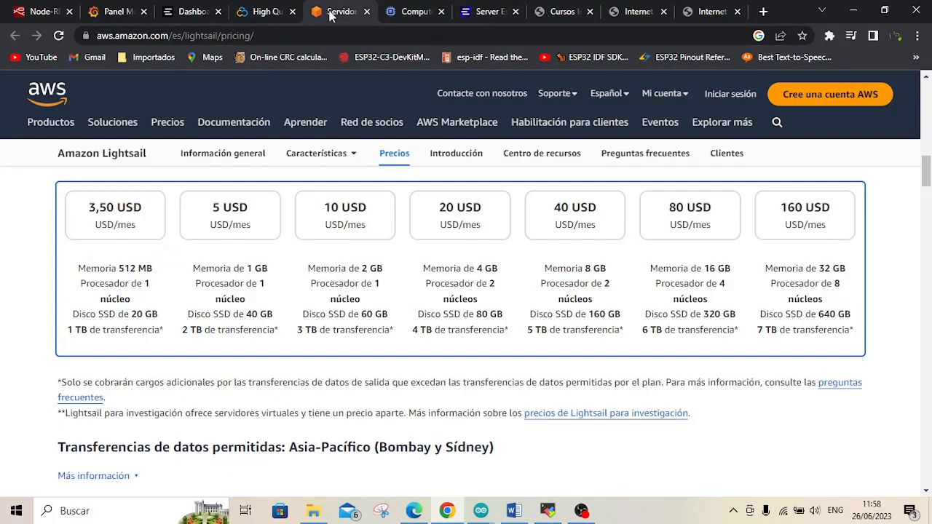
click(316, 153)
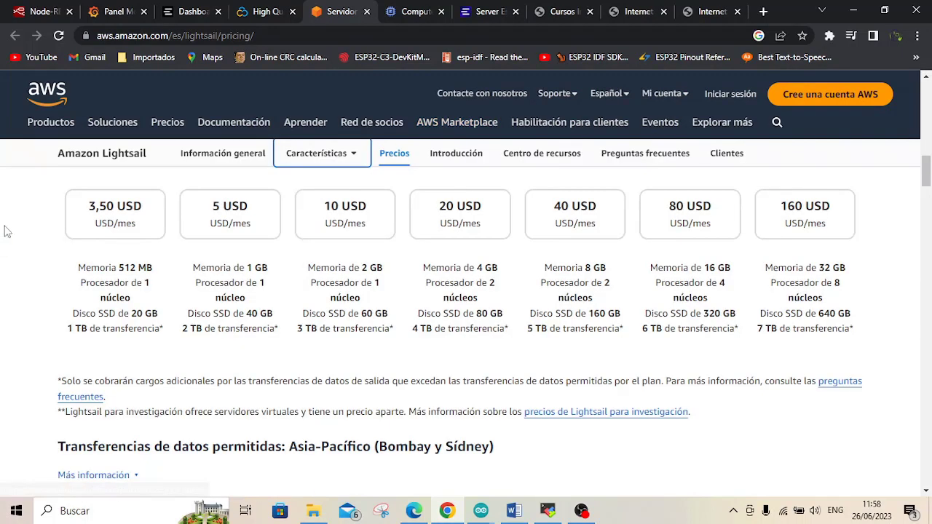
Switch to Contabo's Cloud VPS plans and examine the cores and storage of the 4 vCPU plan.
click(266, 12)
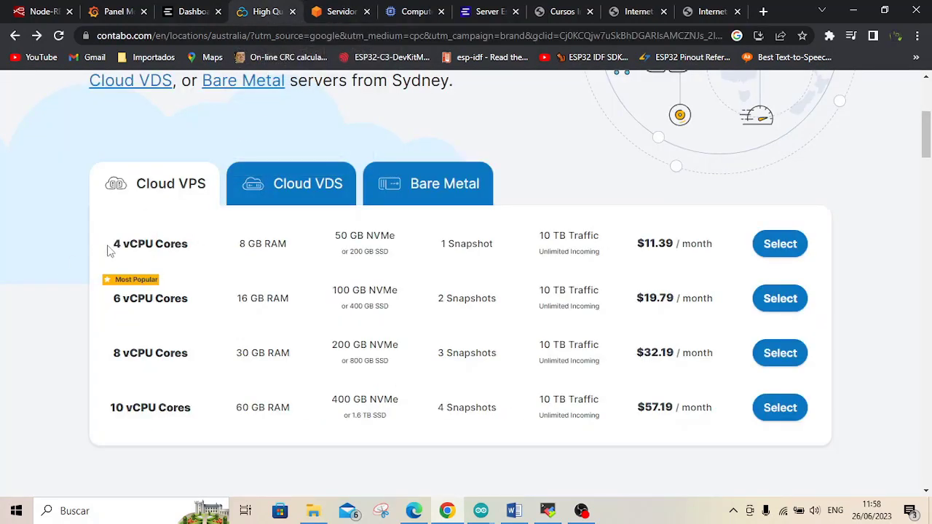
drag(107, 249, 164, 244)
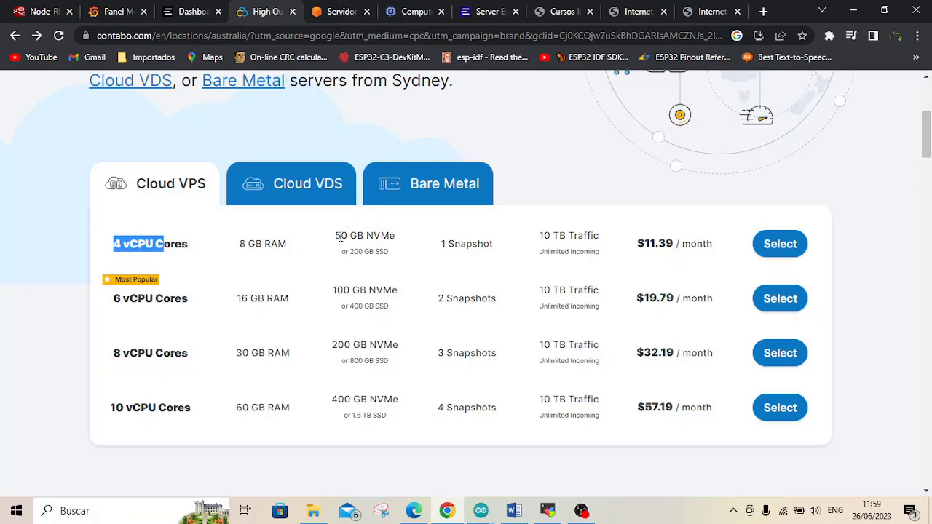
drag(339, 236, 364, 237)
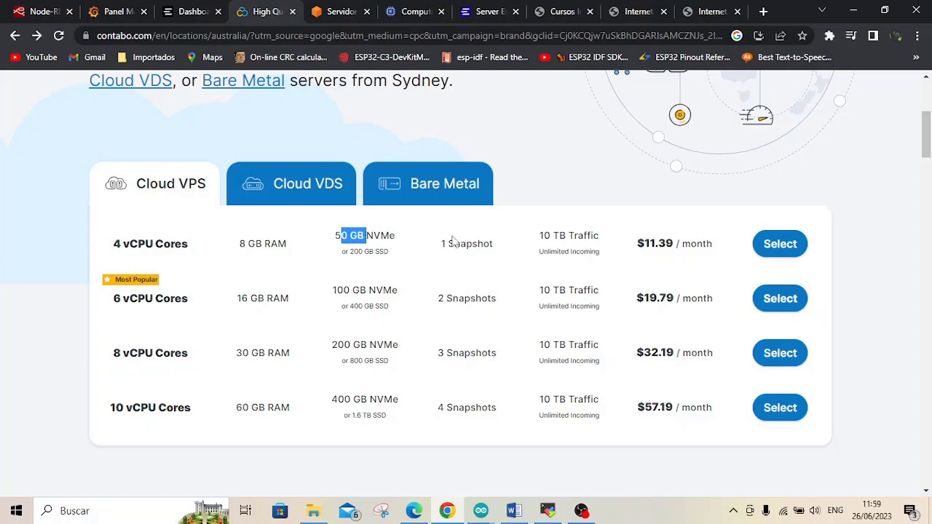
Compare the memory and processor of Amazon Lightsail's 20 USD Linux/Unix plan with the Google Cloud price summary.
click(343, 22)
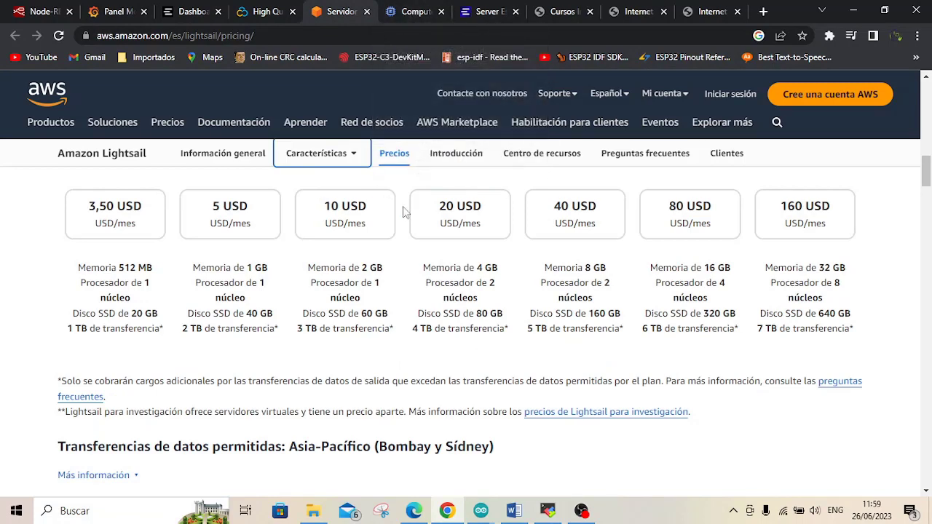
scroll(421, 244, up, 2)
scroll(453, 347, down, 1)
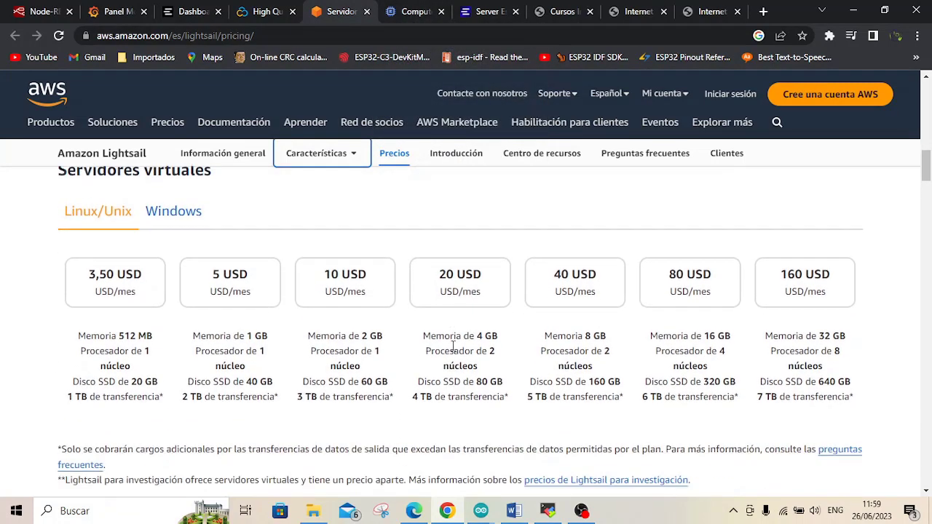
drag(440, 338, 466, 355)
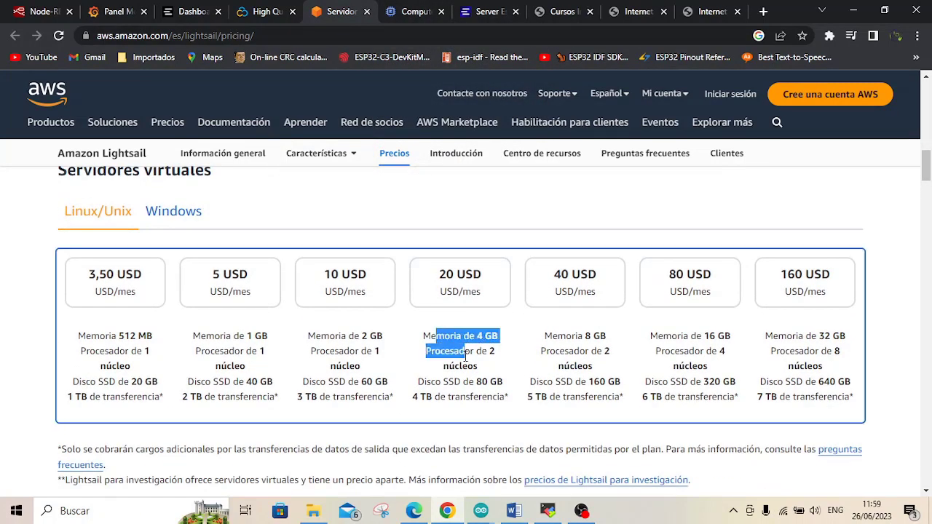
click(405, 13)
drag(638, 290, 713, 311)
Open the configuration of Contabo's 4 vCPU Cloud VPS, examine its monthly price, one-time setup fee and amount due today, and return to the plans.
click(258, 16)
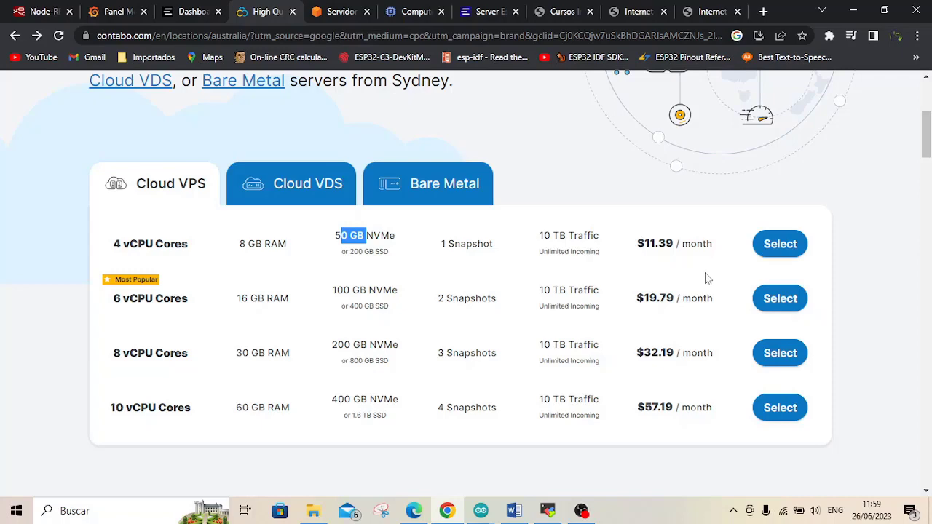
click(785, 251)
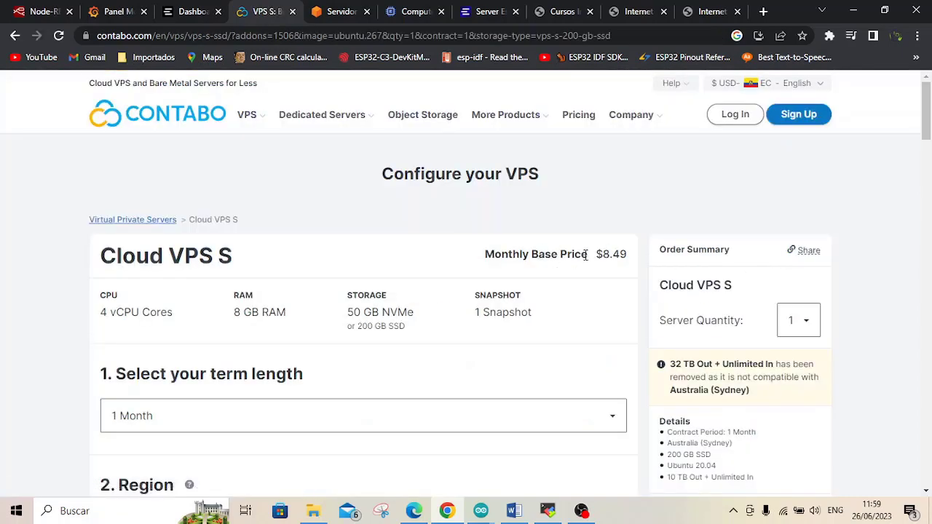
scroll(584, 254, down, 3)
scroll(585, 254, down, 1)
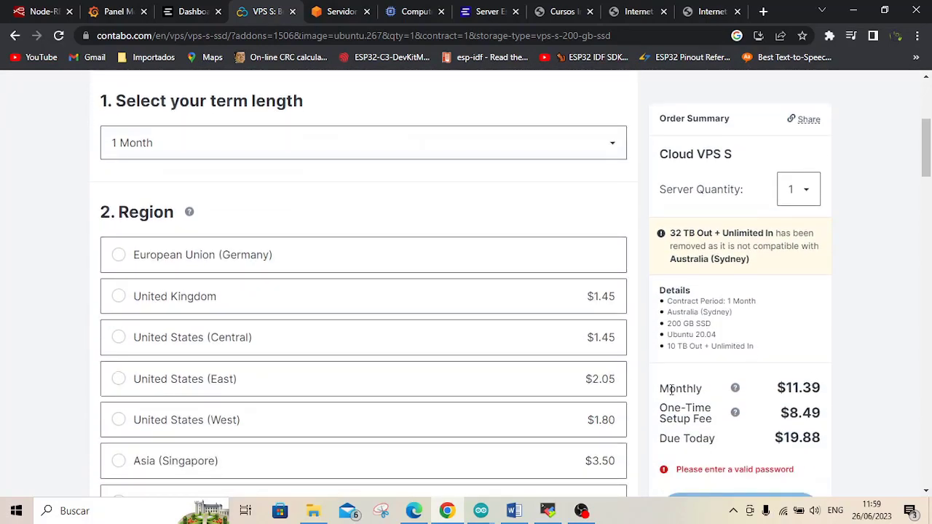
drag(664, 391, 833, 388)
click(857, 389)
drag(790, 415, 820, 415)
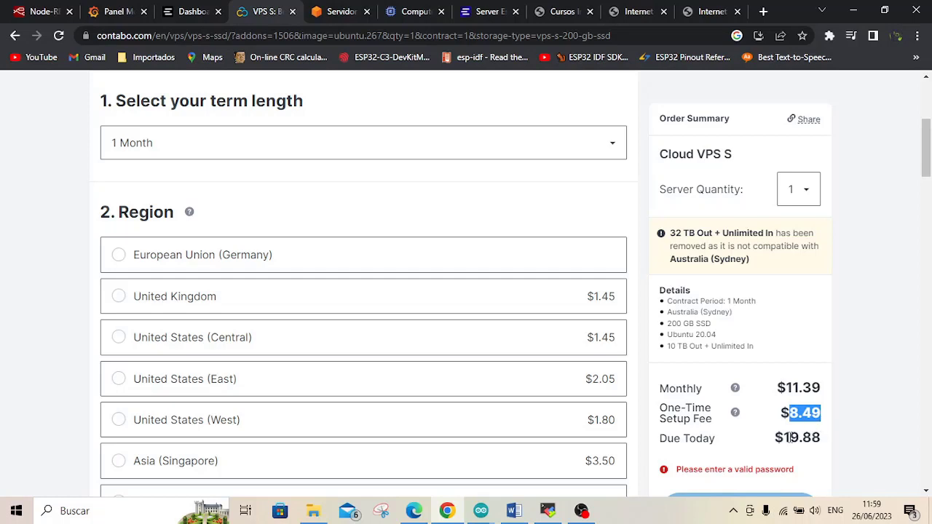
drag(786, 440, 825, 442)
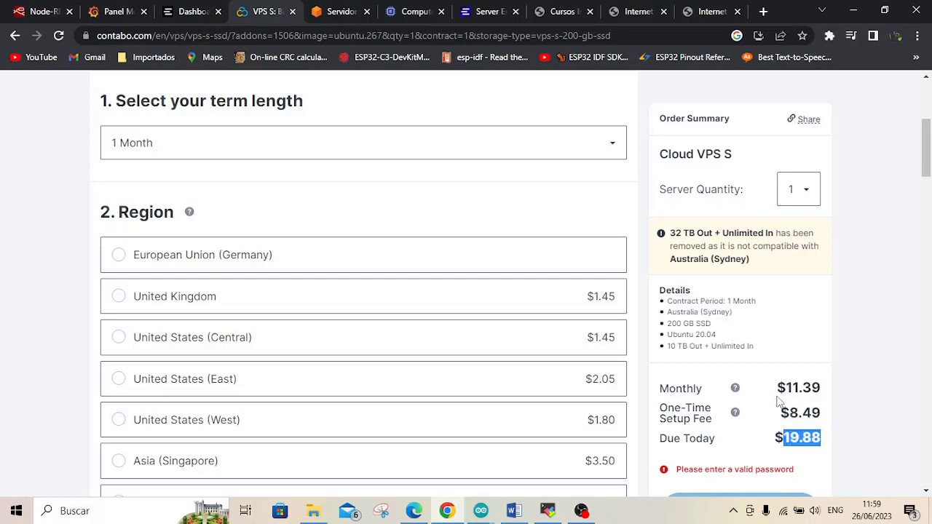
drag(784, 391, 823, 390)
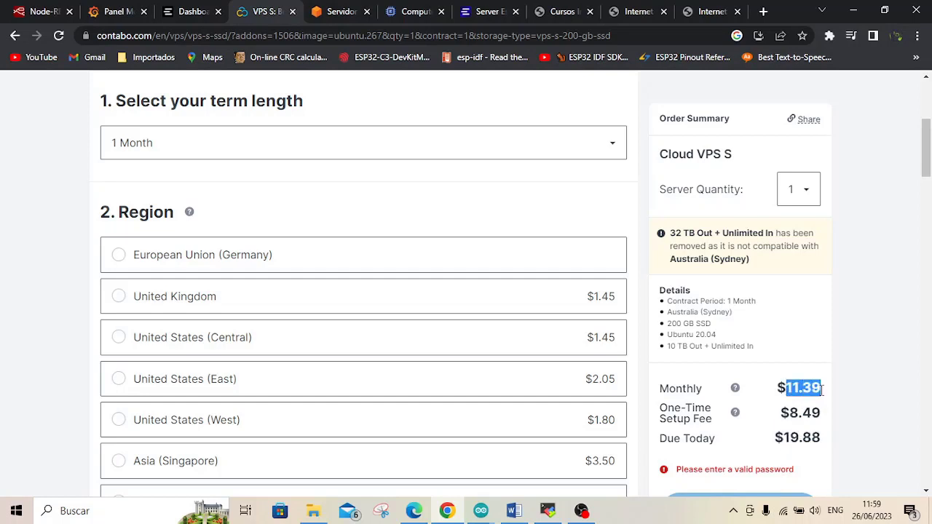
click(15, 37)
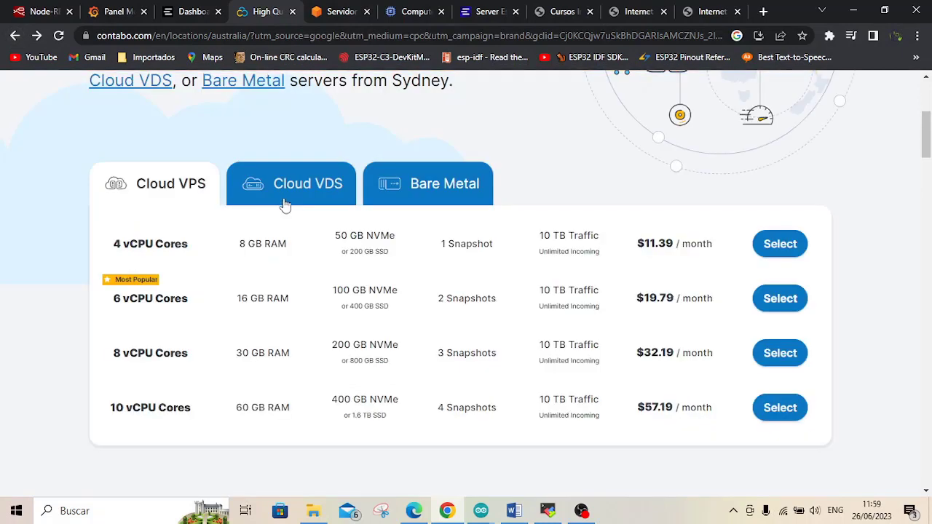
Switch to the EMQX server estimate and examine the Pub&Sub TPS description and the resource usage calculation.
scroll(504, 196, up, 1)
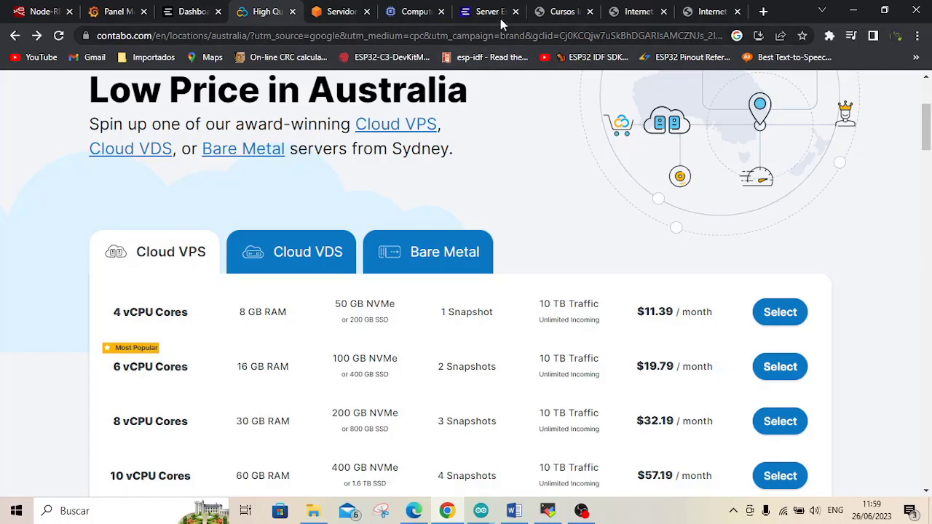
click(485, 12)
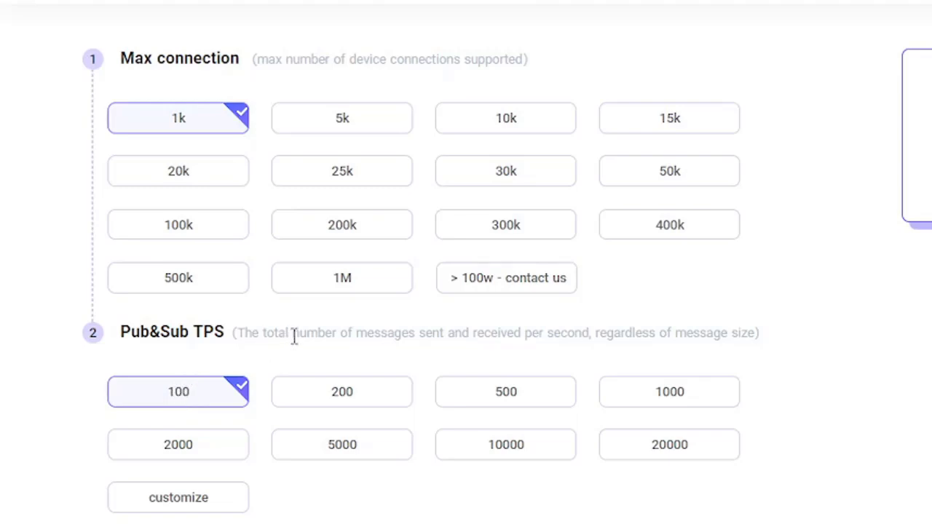
drag(295, 337, 832, 339)
click(834, 340)
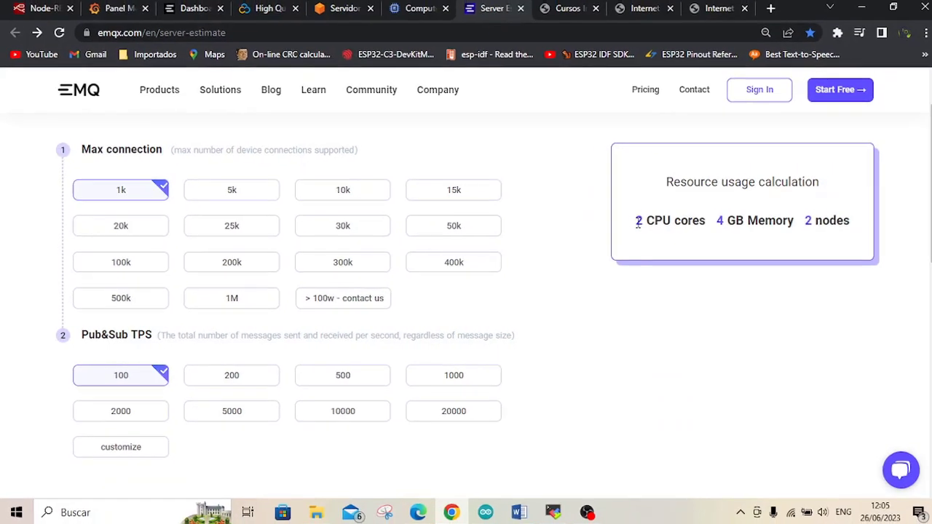
drag(638, 221, 853, 230)
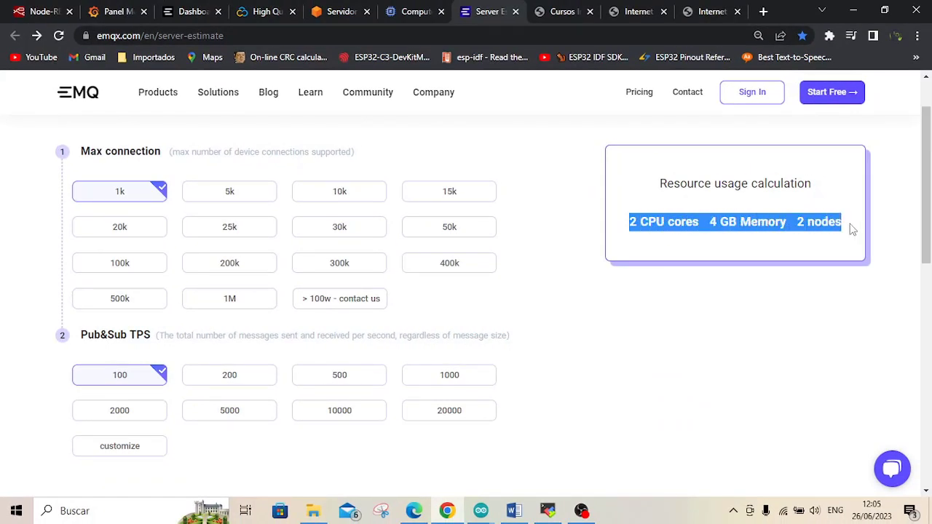
click(604, 337)
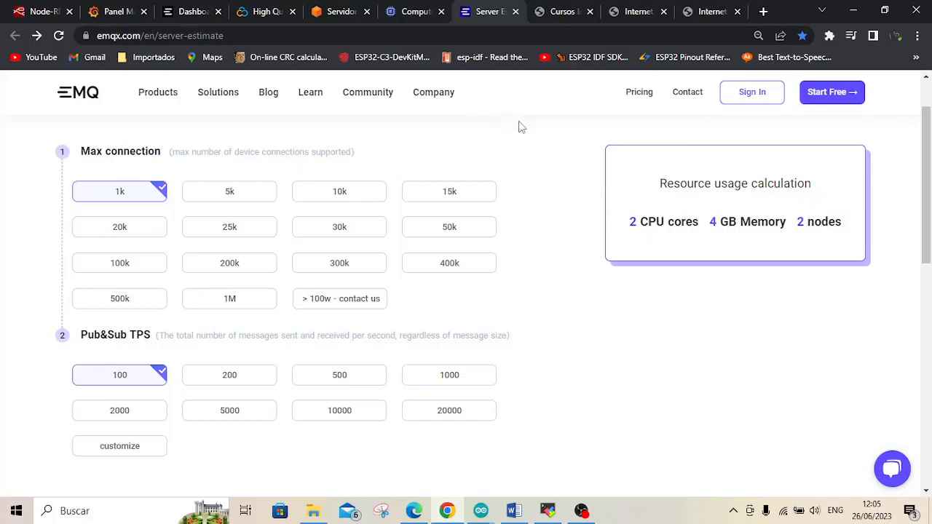
Change the Google Cloud instance's machine type to e2-micro (2 CPU virtuales, 1 GB de memoria) and check its estimated monthly price.
click(408, 12)
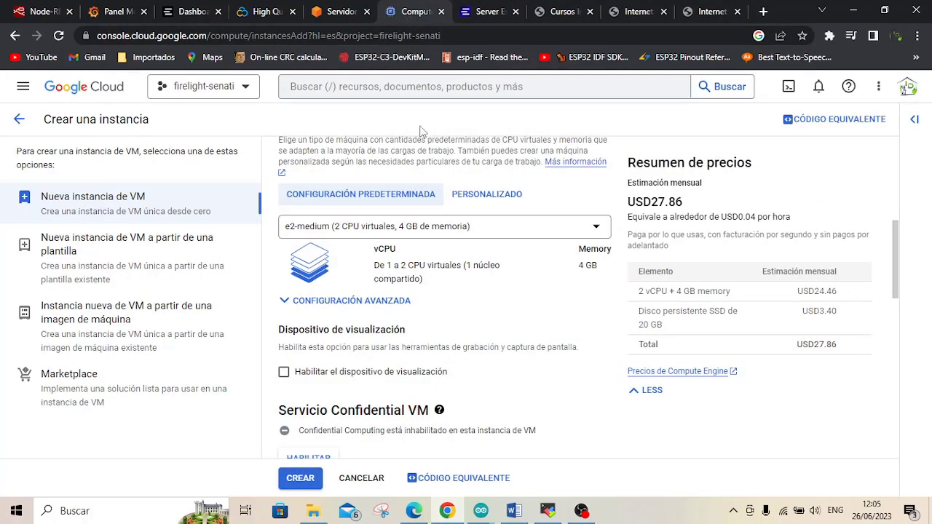
click(594, 228)
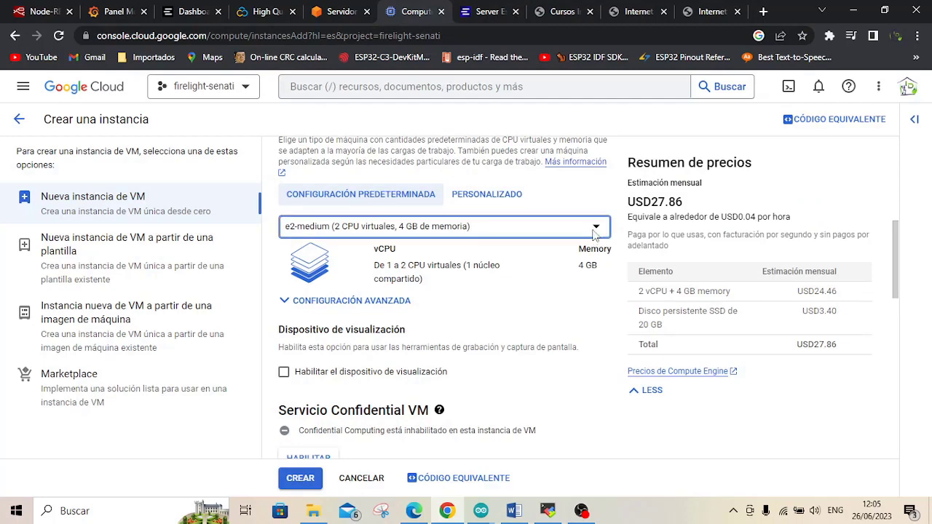
click(480, 290)
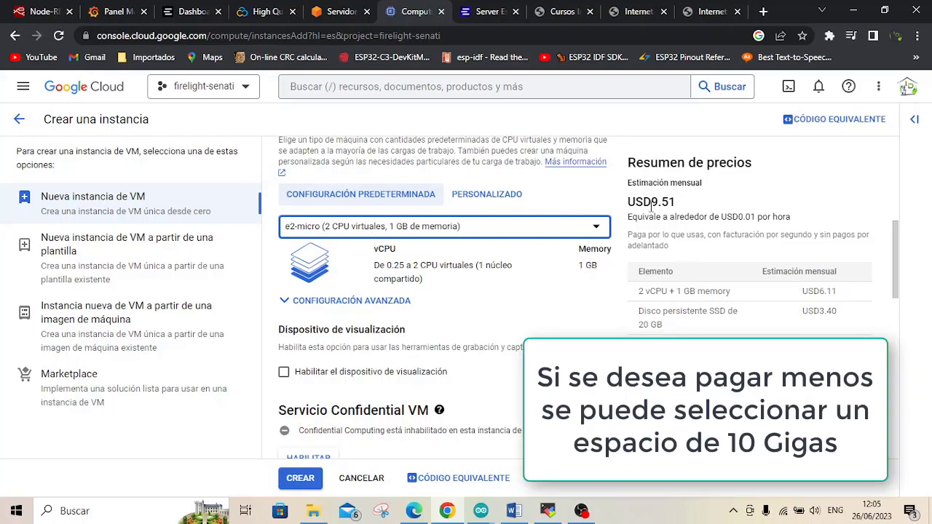
drag(651, 203, 677, 209)
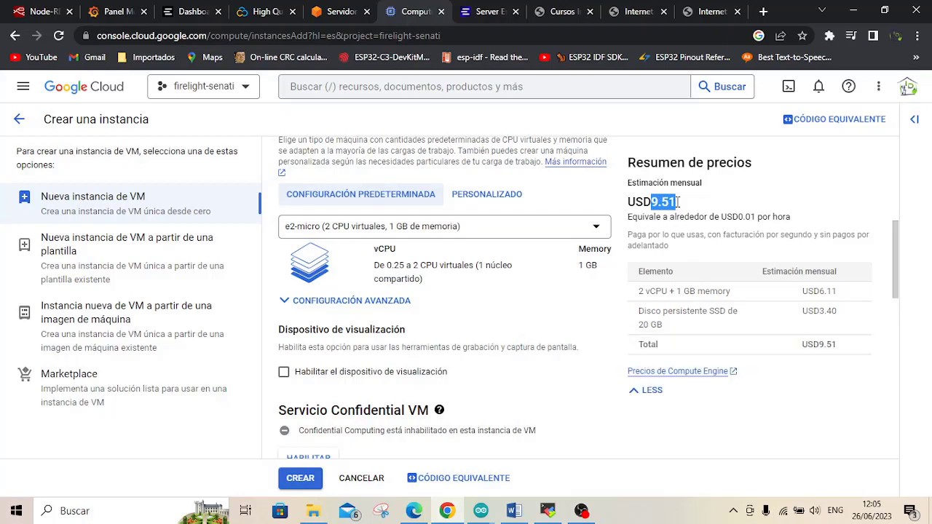
Examine the resources and monthly cost of Amazon Lightsail's 10 USD plan against the Google Cloud e2-micro price summary.
click(345, 19)
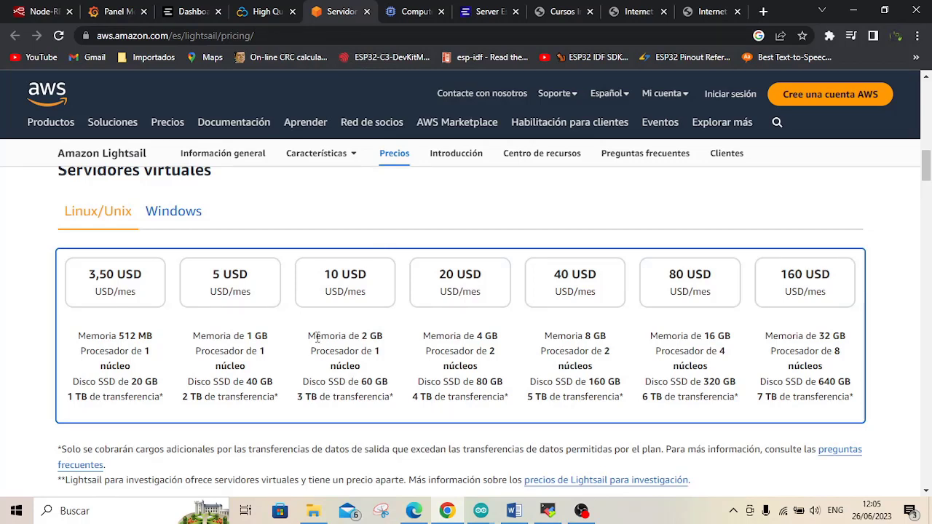
drag(310, 336, 380, 384)
drag(324, 268, 363, 292)
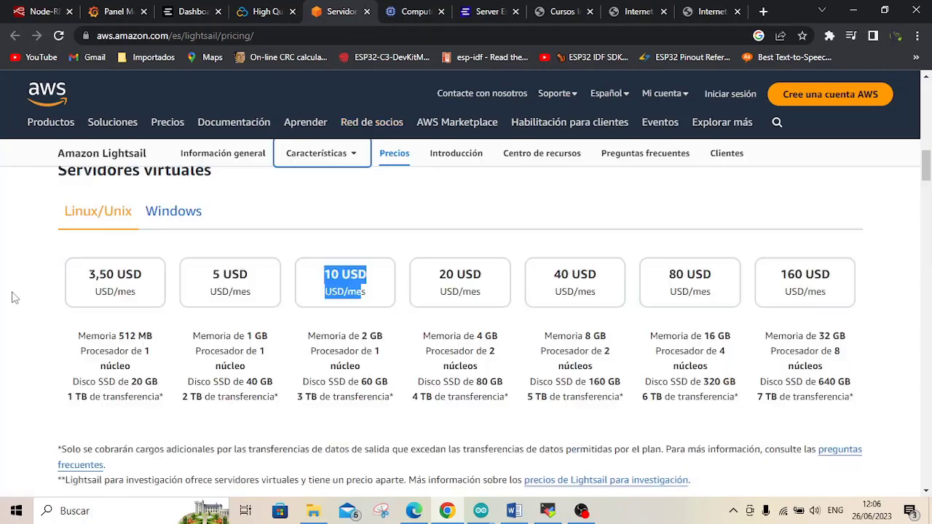
click(13, 295)
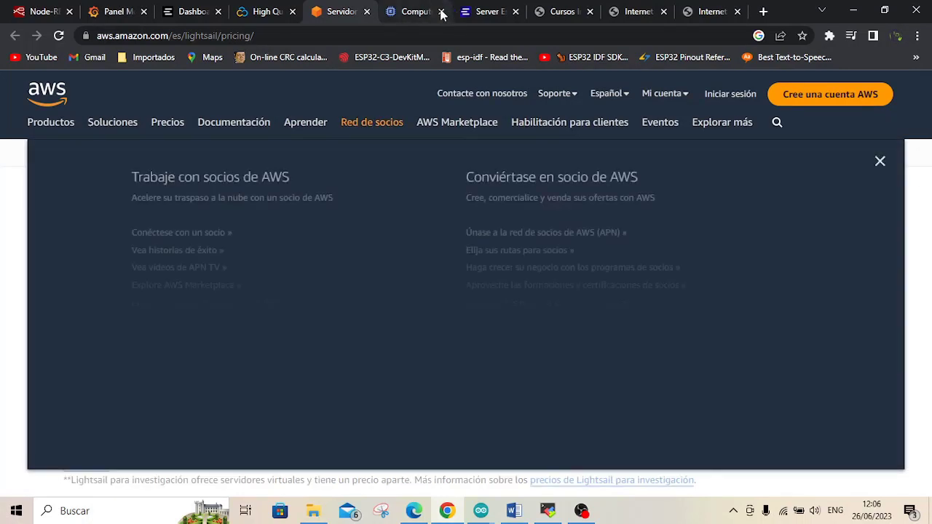
click(419, 11)
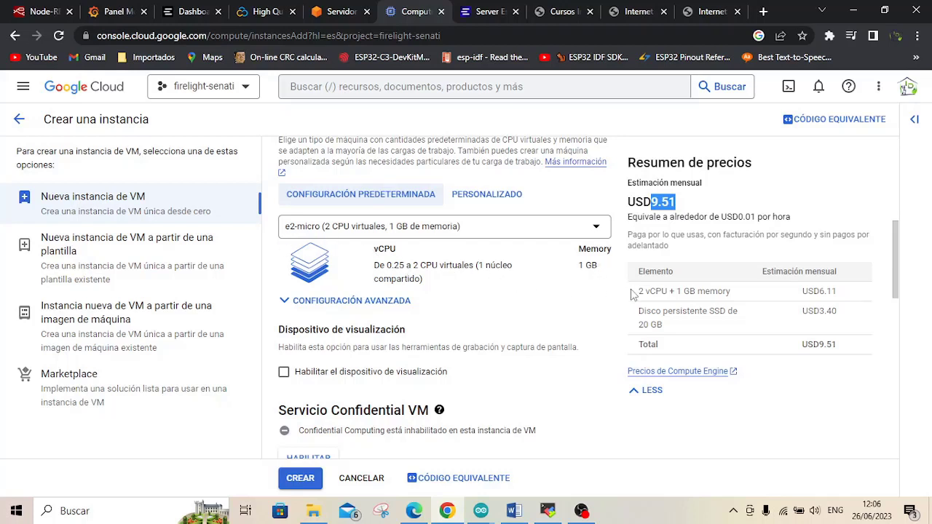
Switch to Contabo and review the full row of the 4 vCPU Cloud VPS plan, from cores to monthly price.
click(259, 13)
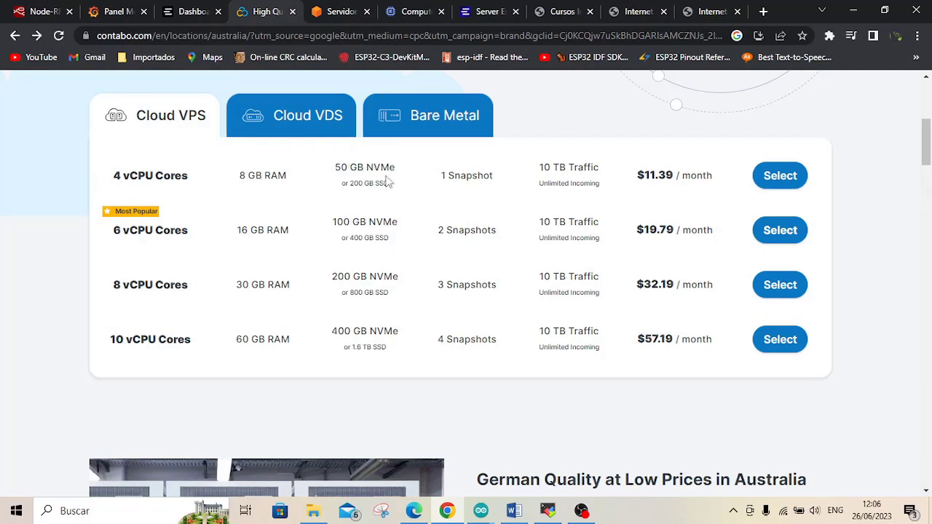
scroll(555, 213, up, 1)
scroll(555, 213, down, 1)
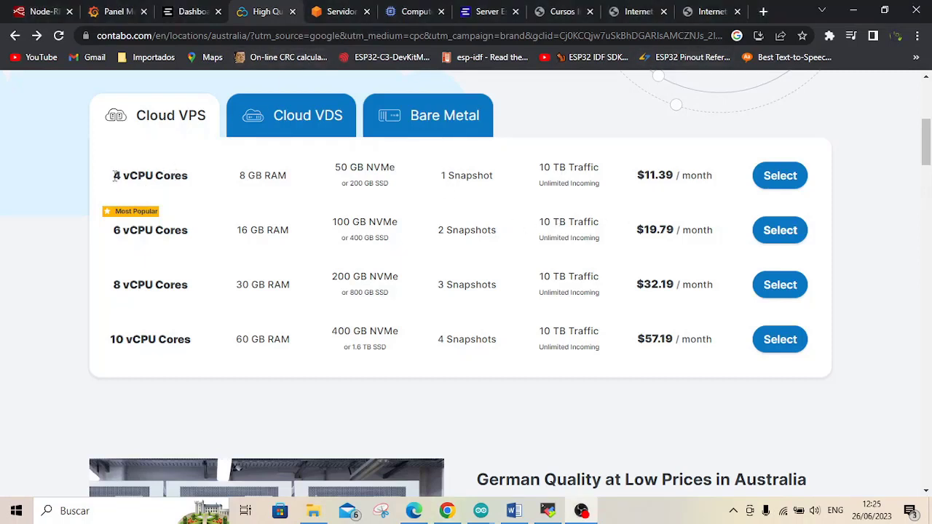
drag(116, 194, 744, 188)
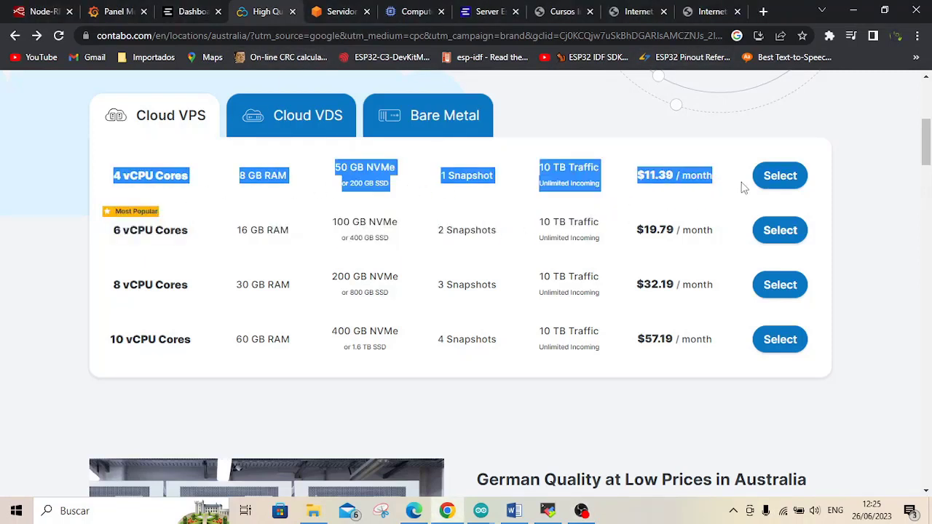
click(870, 232)
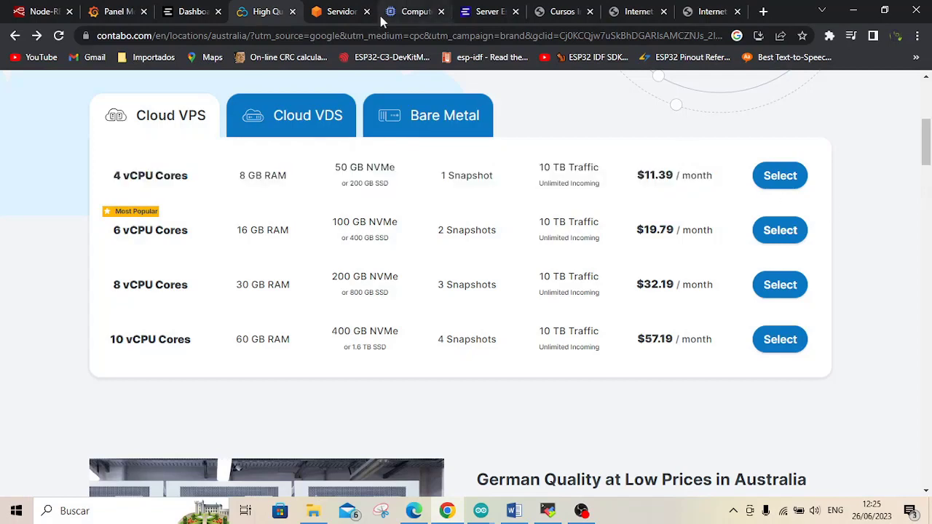
Compare the Google Cloud e2-micro configuration and the memory and processor of Lightsail's 10 USD plan with the EMQX server estimate.
click(420, 12)
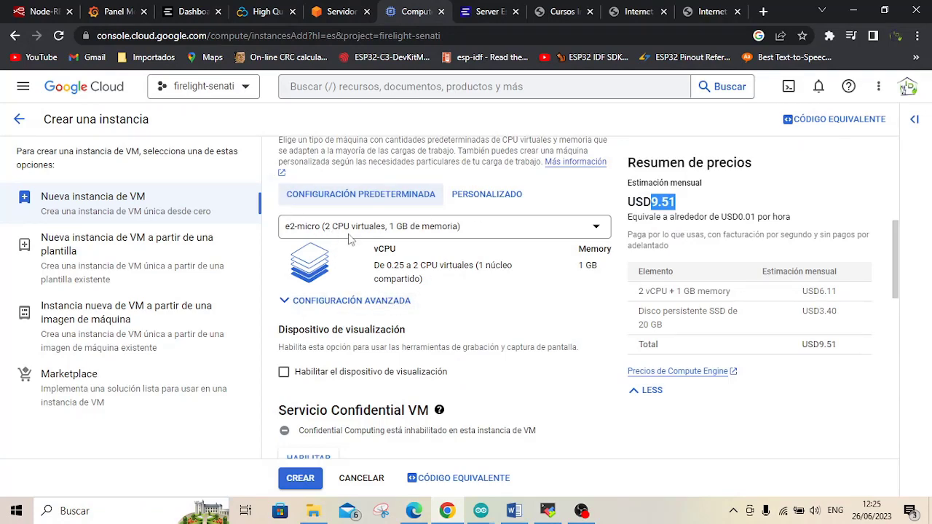
click(487, 18)
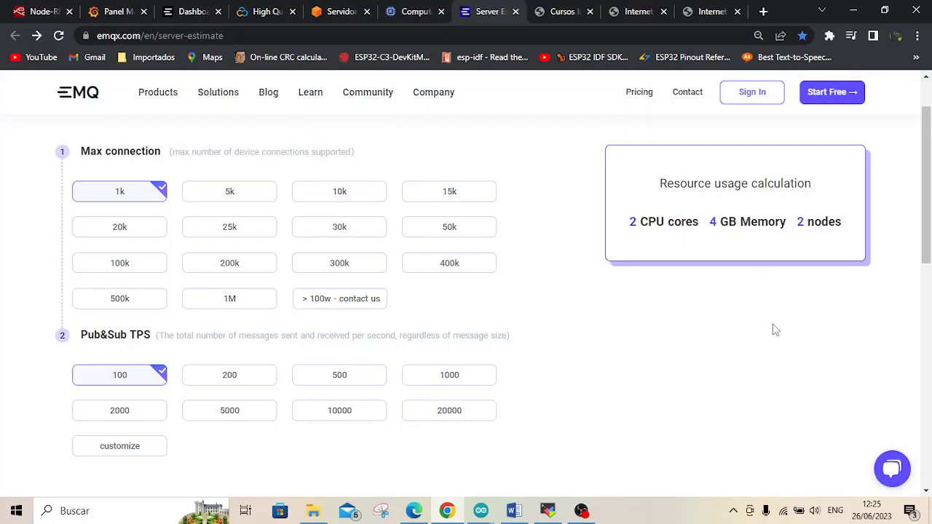
click(411, 12)
click(489, 12)
click(342, 12)
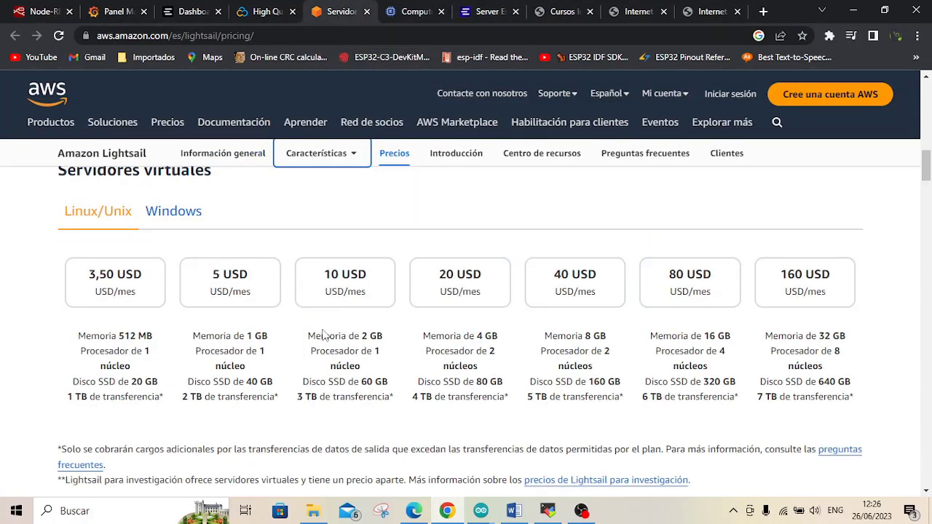
drag(317, 335, 367, 353)
click(411, 12)
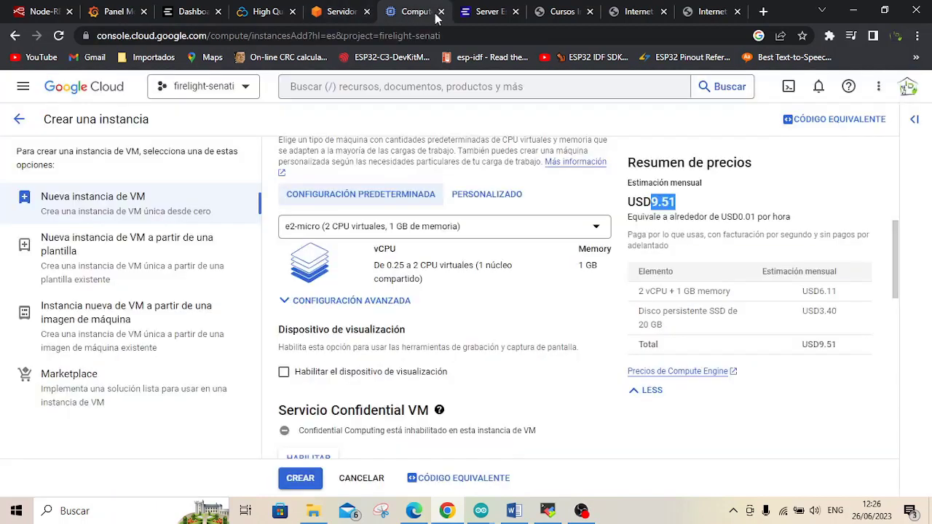
click(480, 12)
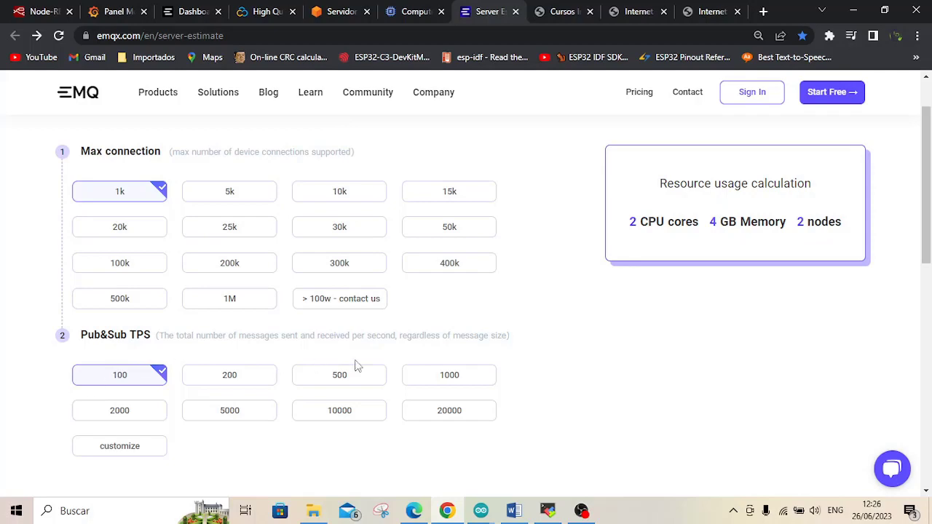
Check the cores and RAM of Contabo's 4 vCPU plan, and set the EMQX server estimate to 30k connections and 10000 Pub&Sub TPS.
click(260, 13)
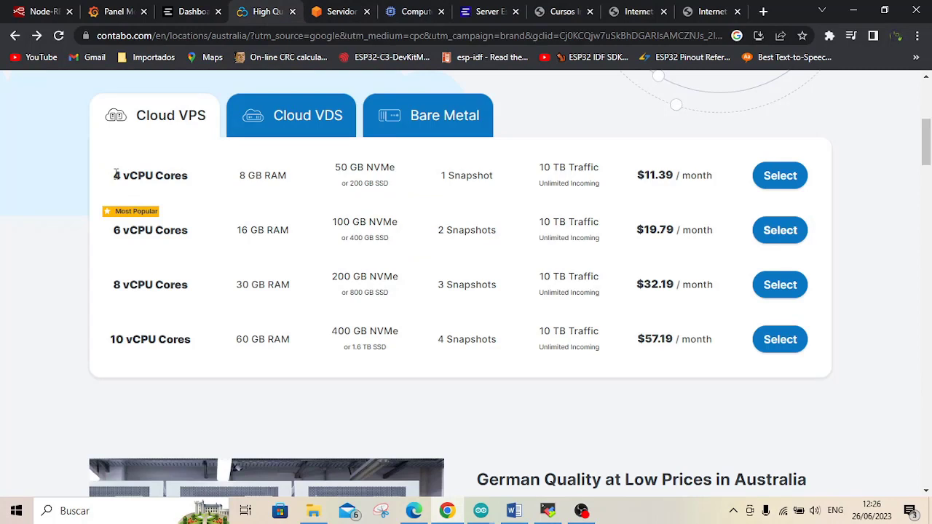
drag(115, 173, 297, 178)
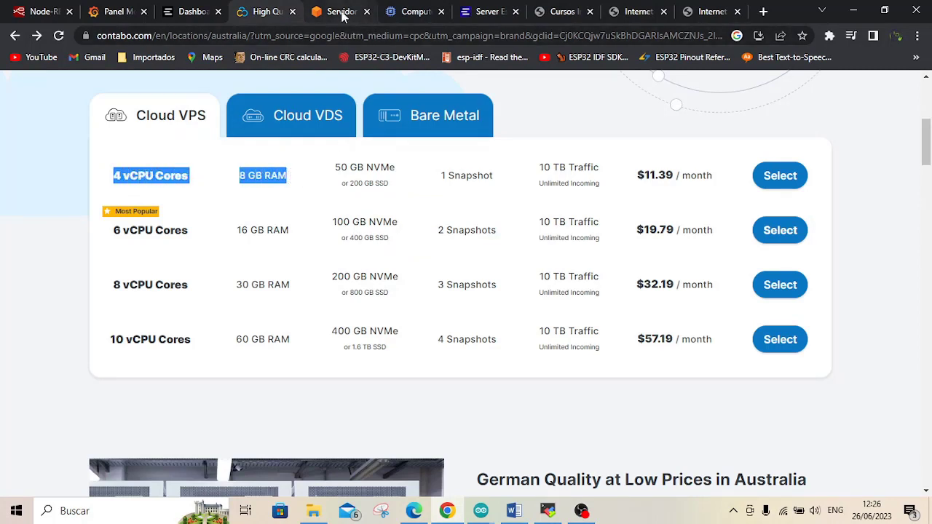
click(485, 13)
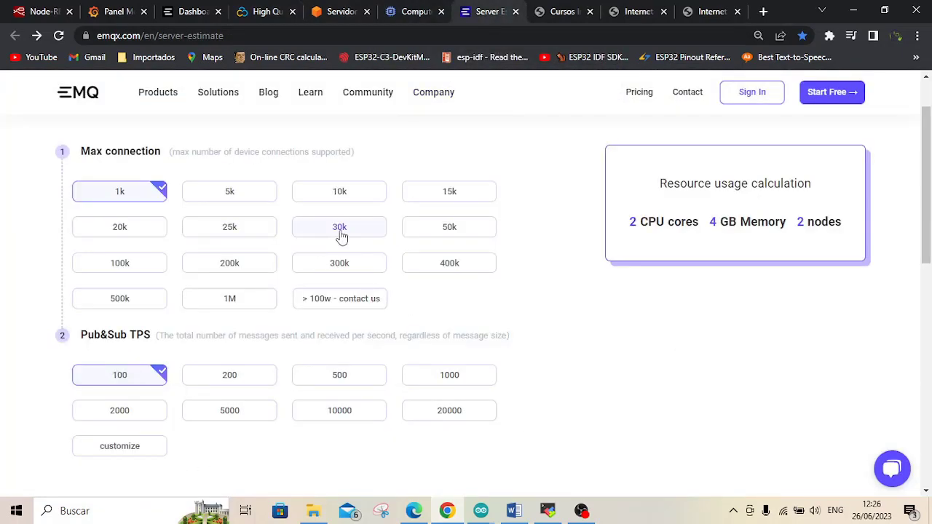
click(340, 236)
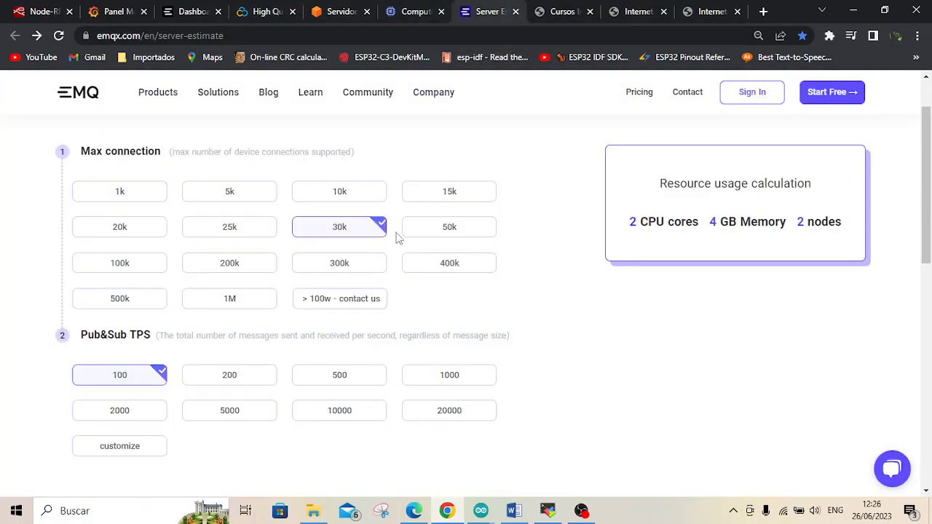
click(343, 386)
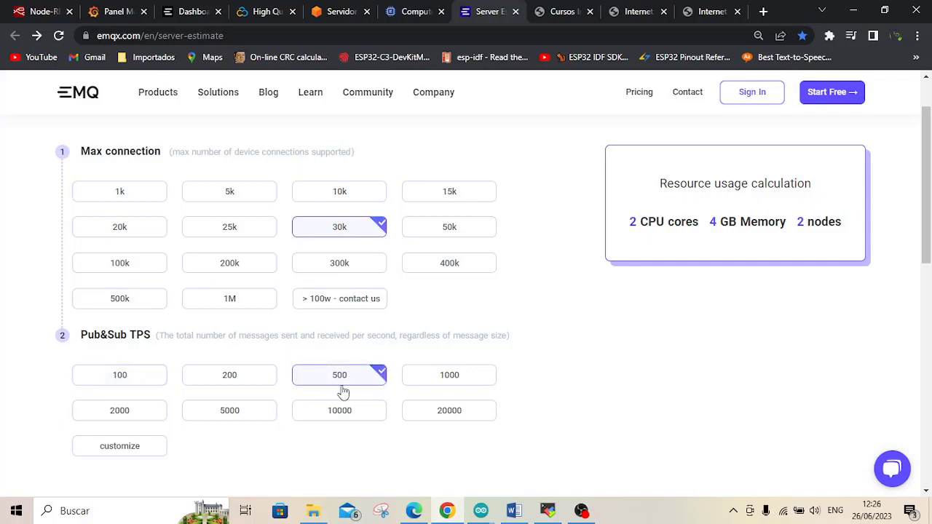
click(342, 420)
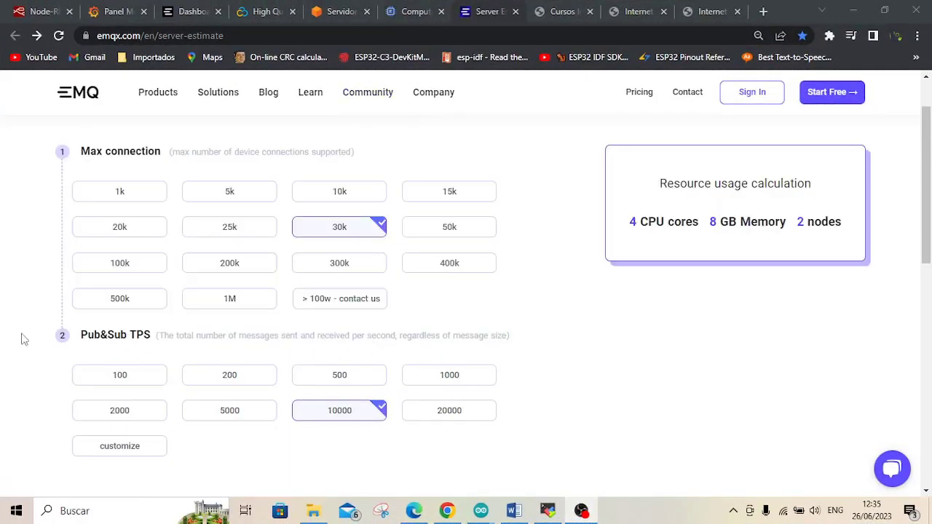
Examine the price, memory and processor of Amazon Lightsail's 3,50 USD plan and compare it with the Google Cloud price summary and Contabo.
click(342, 13)
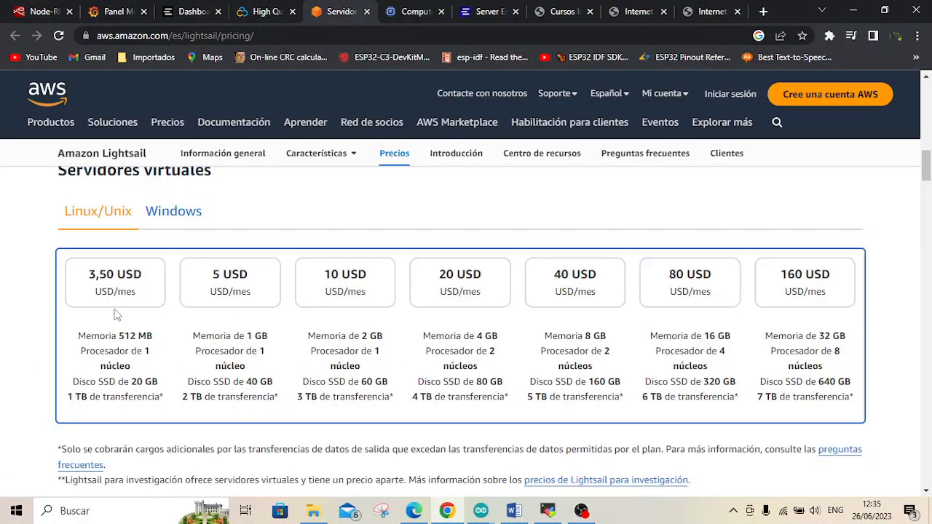
drag(88, 273, 139, 297)
drag(106, 335, 145, 366)
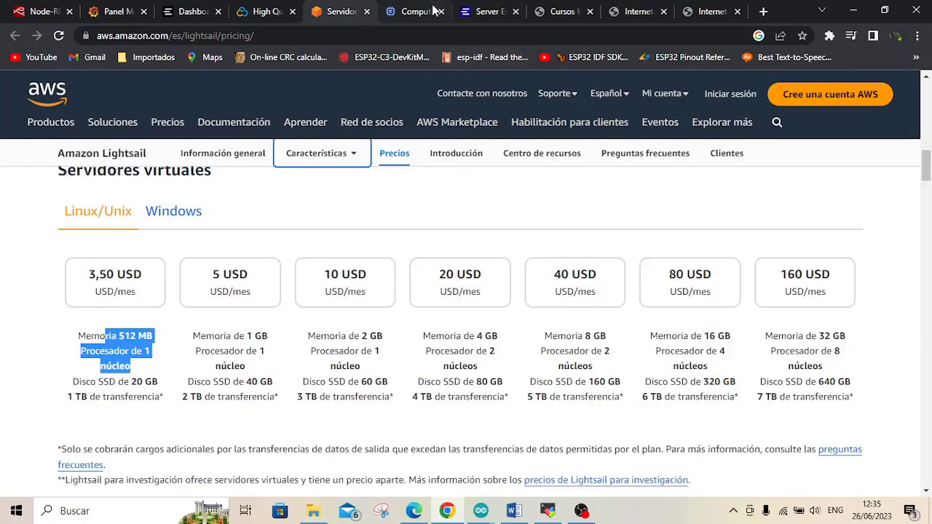
click(430, 11)
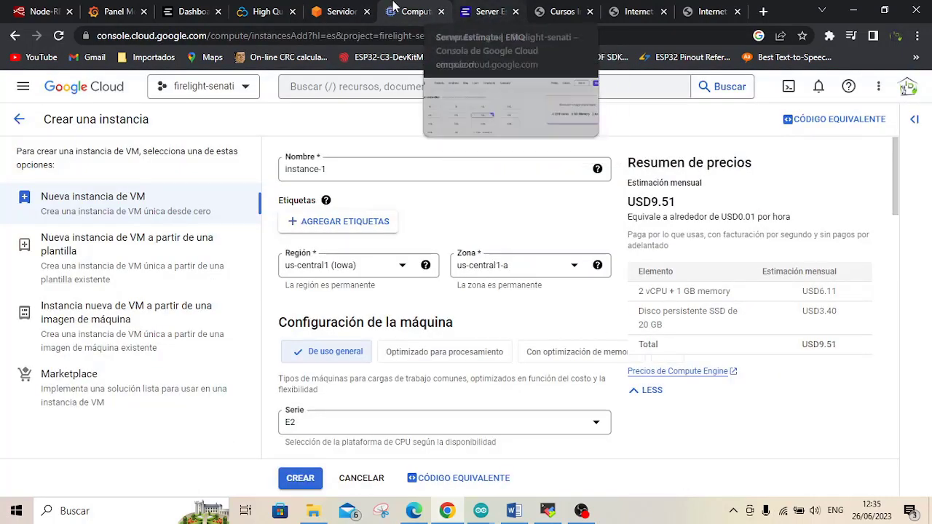
click(309, 15)
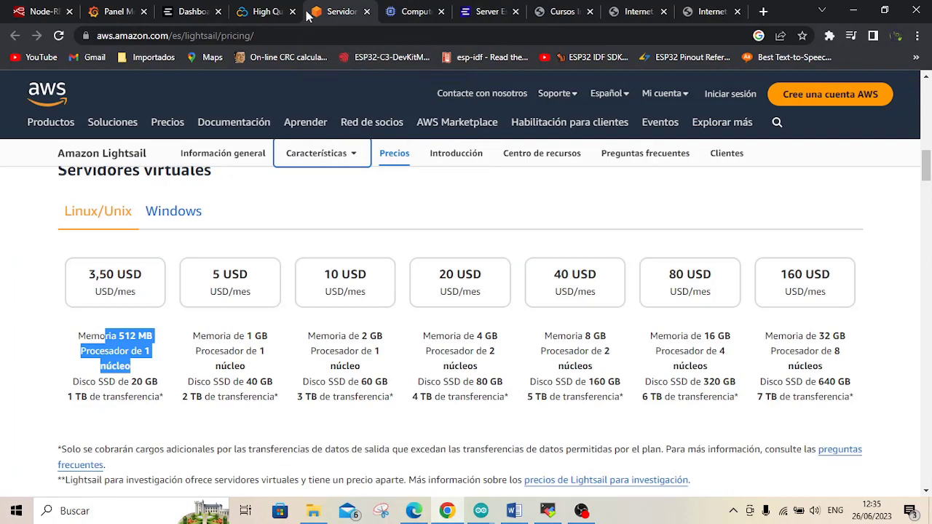
click(268, 13)
click(339, 15)
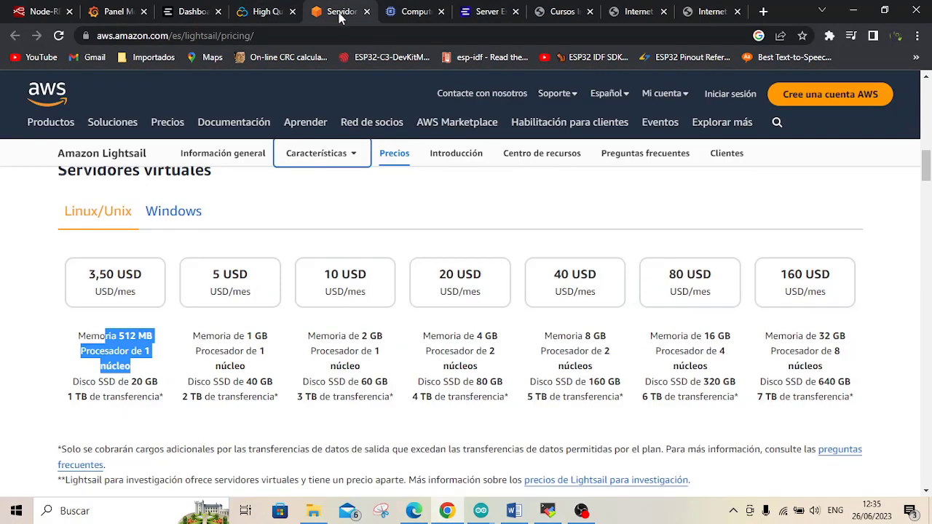
click(415, 13)
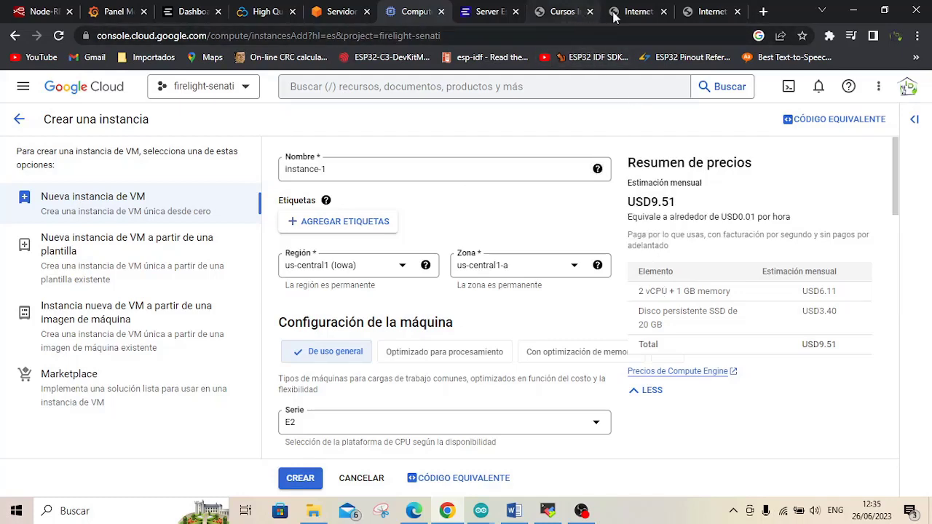
Look over the course pages on IoT monitoring with Grafana and MySQL and on Node-RED, and return to the Google Cloud instance configuration.
click(638, 18)
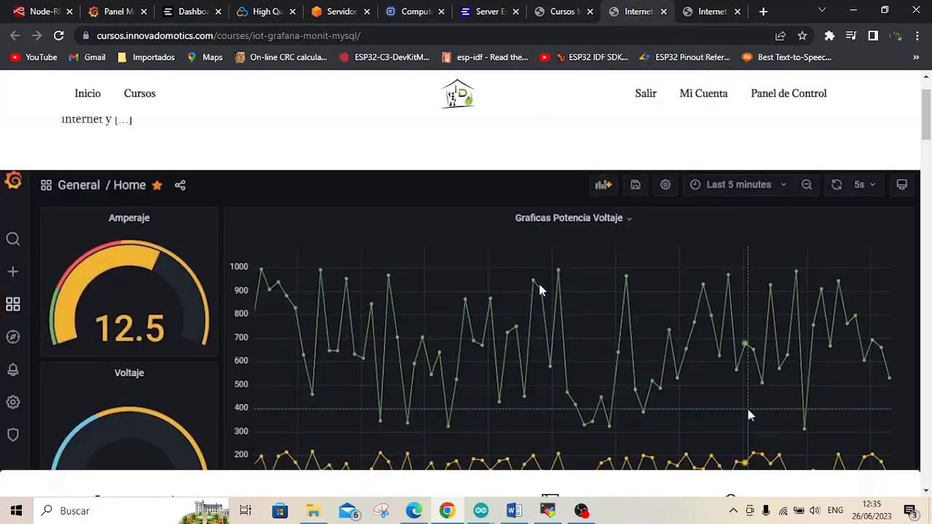
scroll(572, 273, down, 1)
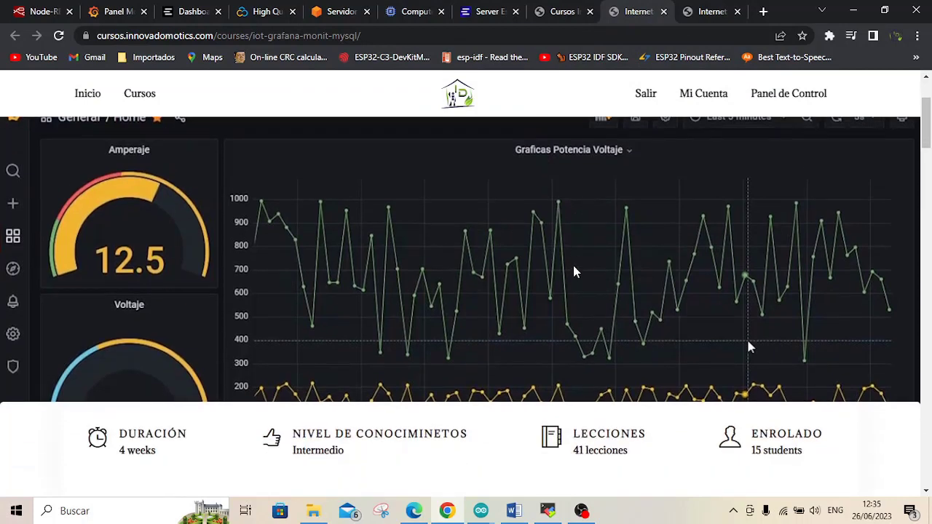
click(712, 15)
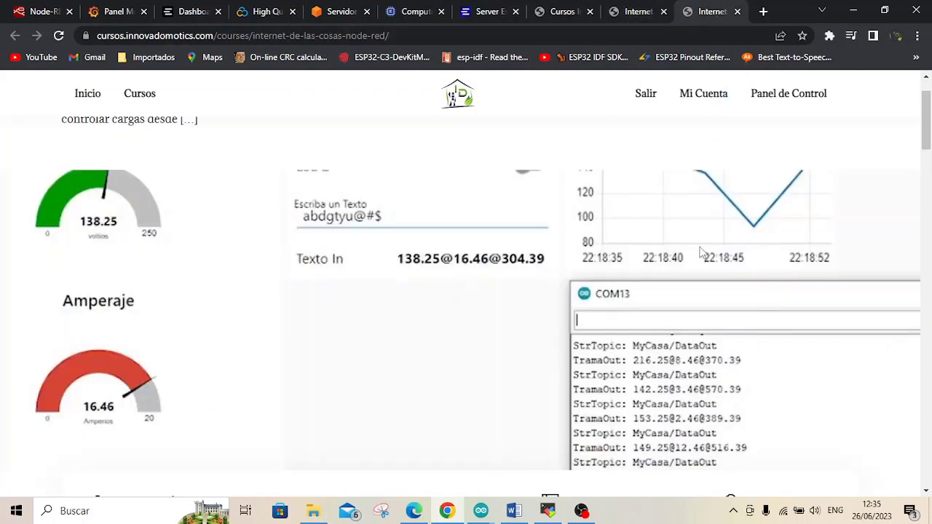
click(416, 12)
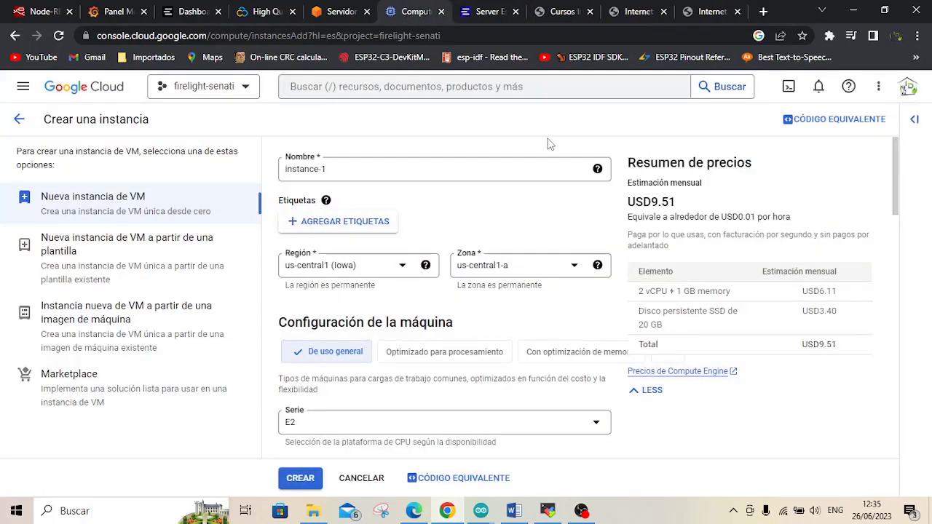
Review the Grafana Panel Monitoreo dashboard, the Node-RED Flow 1 and the EMQX dashboard's Clients list on the innova-iot.com server.
click(126, 16)
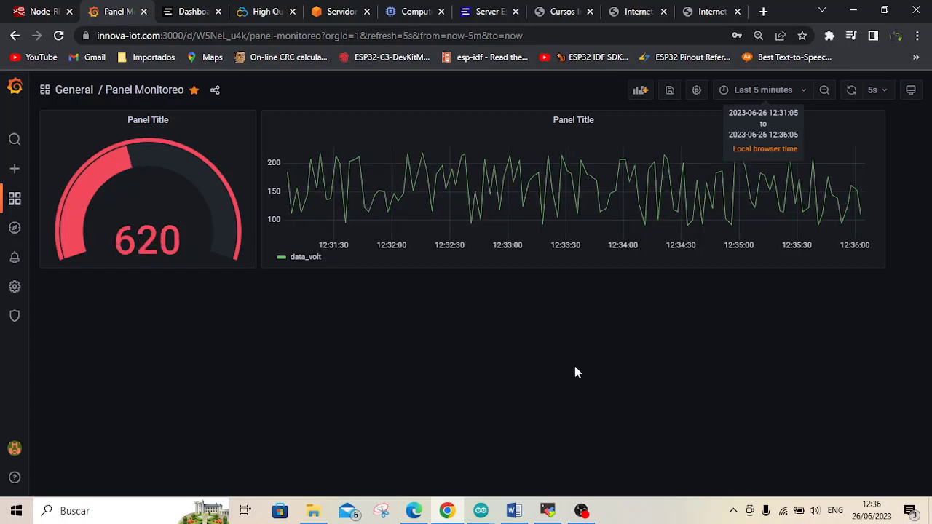
click(42, 12)
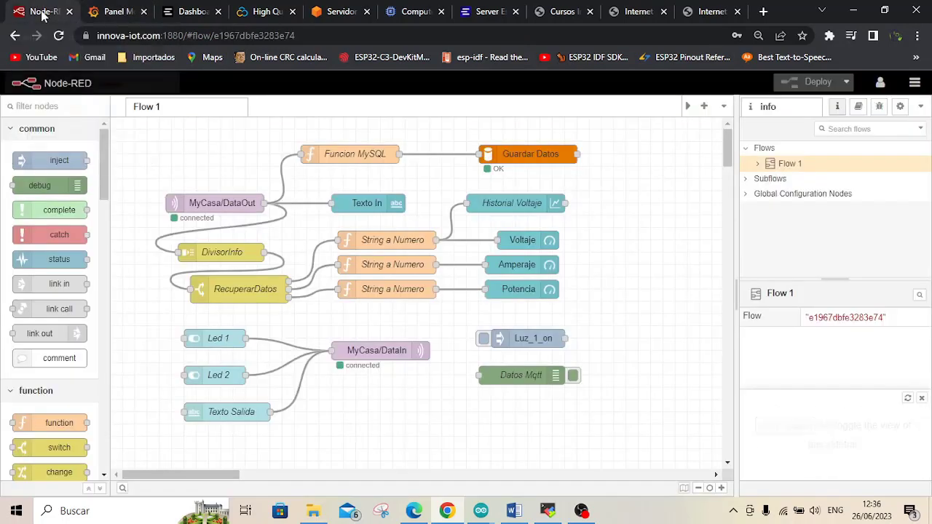
click(103, 13)
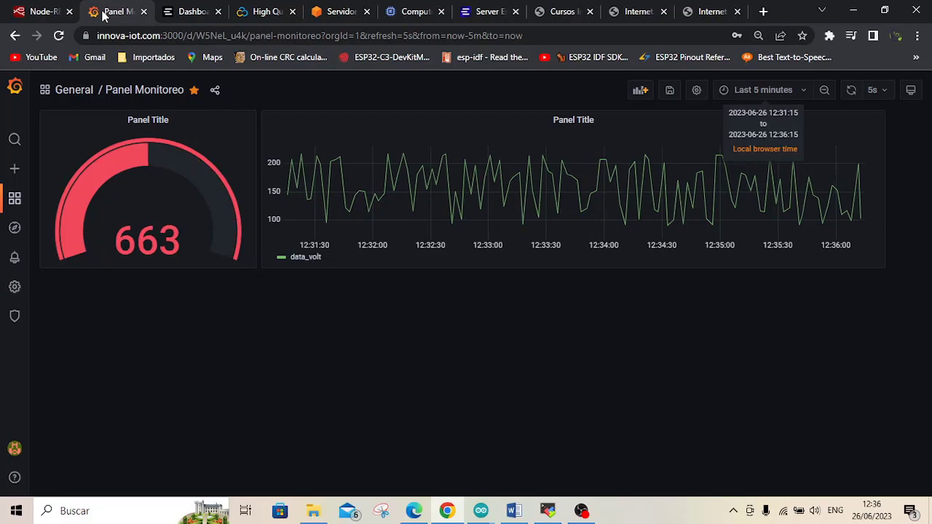
click(193, 17)
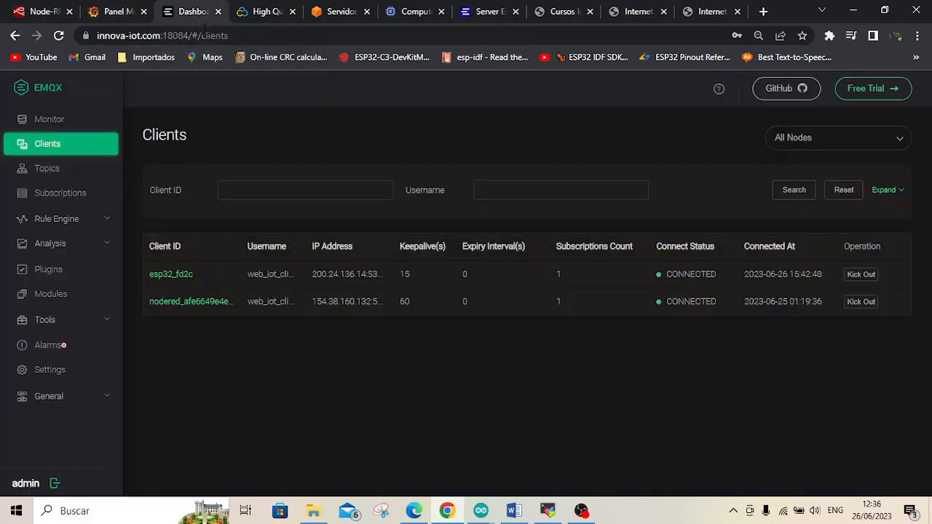